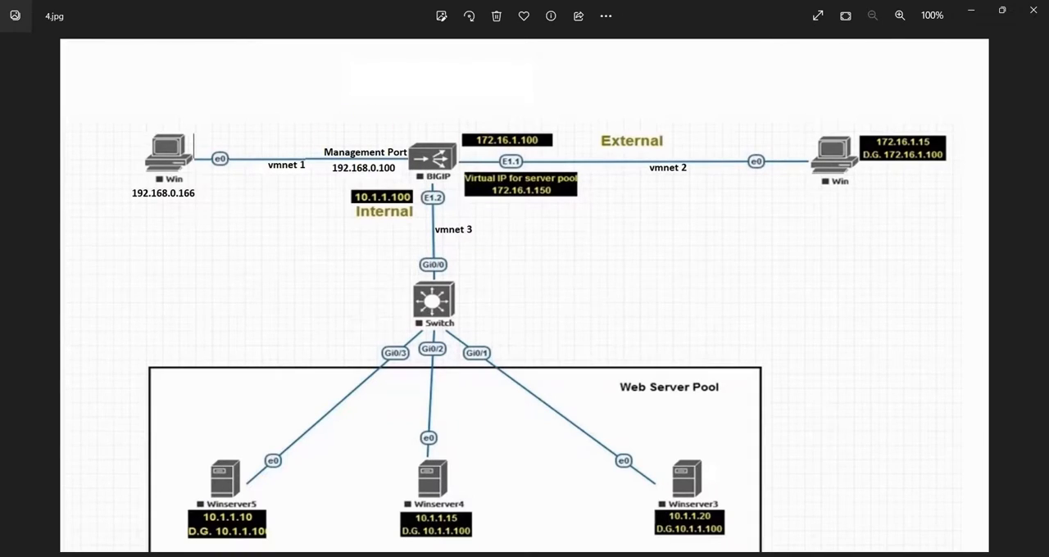
click(530, 556)
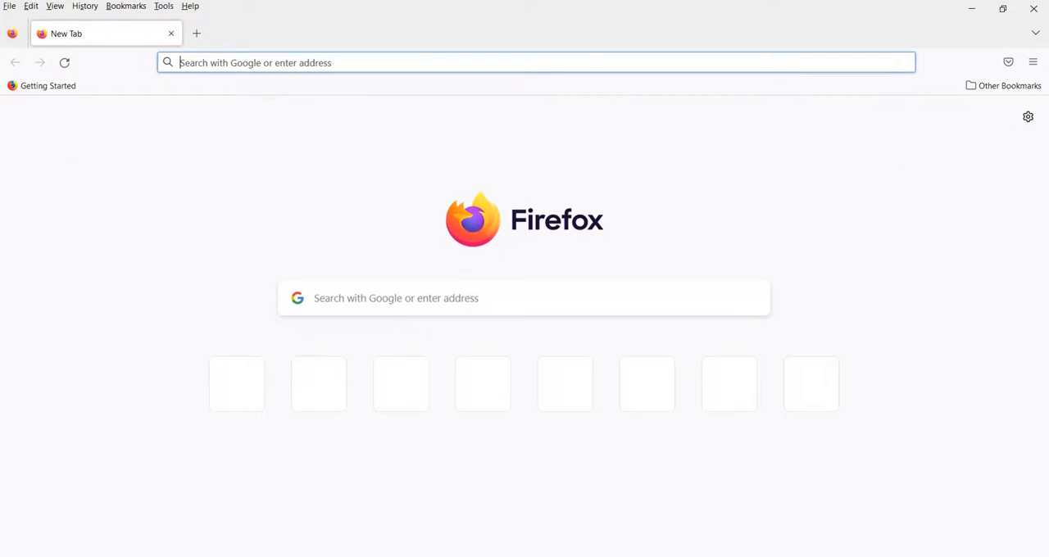
text(f5)
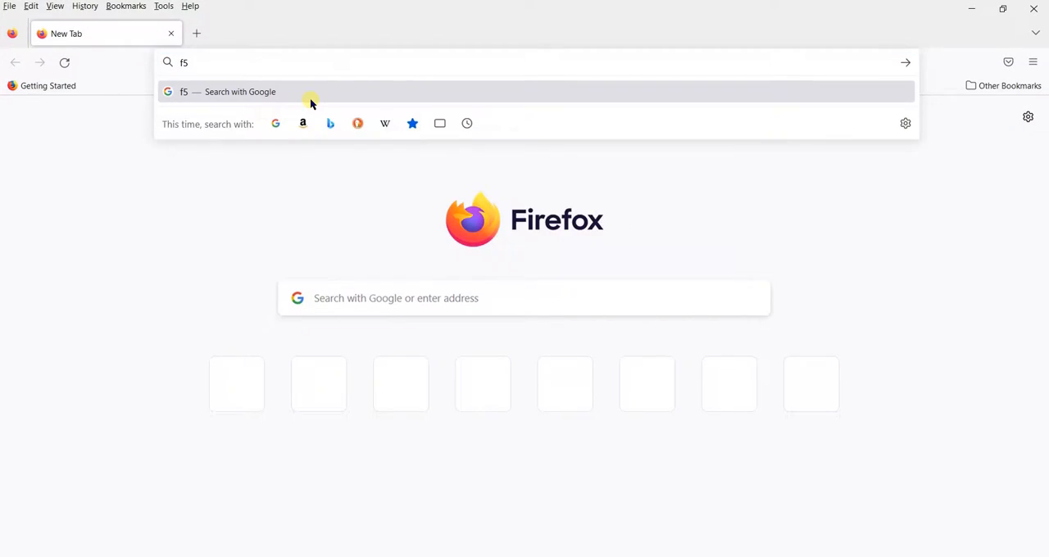
key(ctrl+Return)
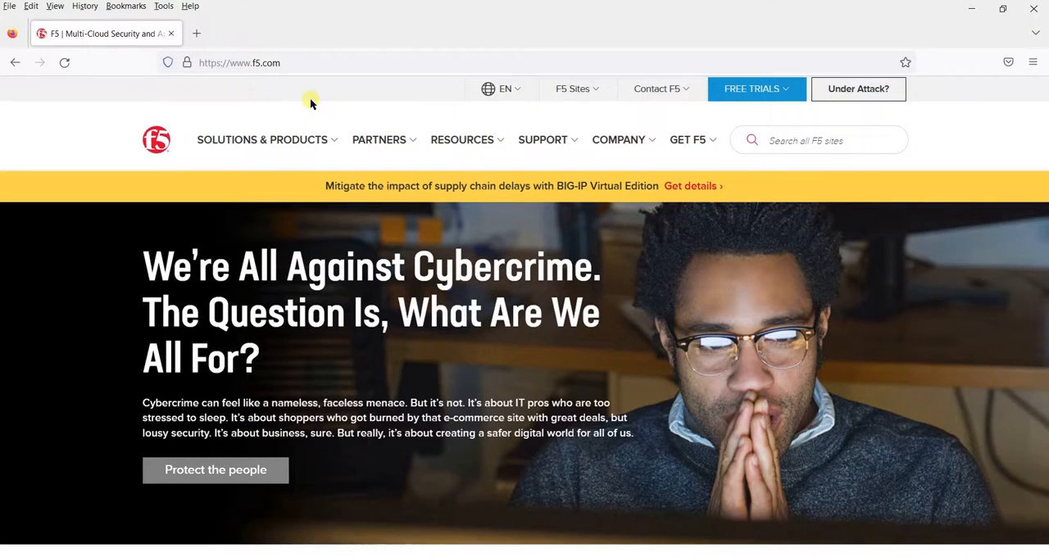
Go to F5's Free Product Trials and open the free trial for BIG-IP and BIG-IQ VE
click(702, 144)
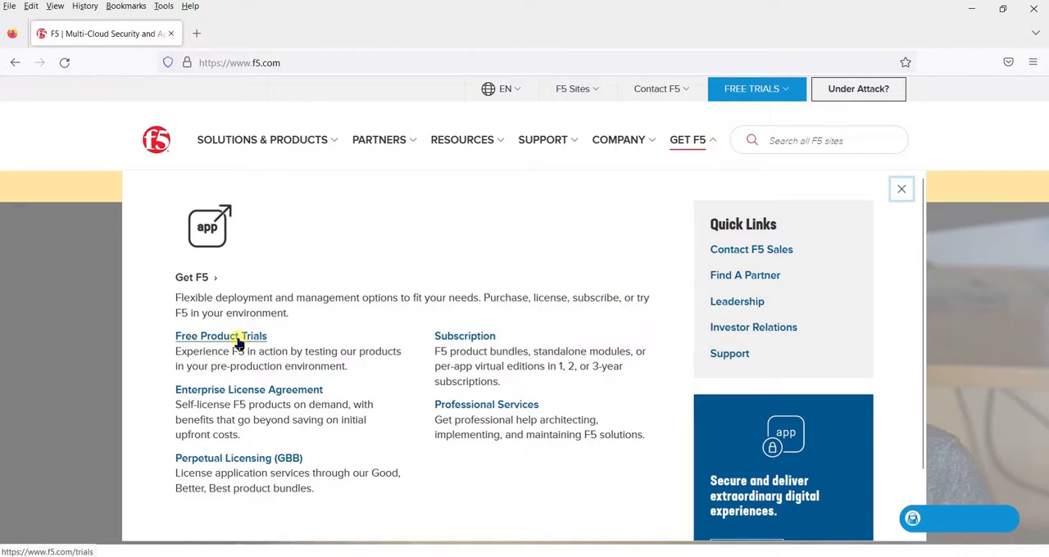
click(239, 343)
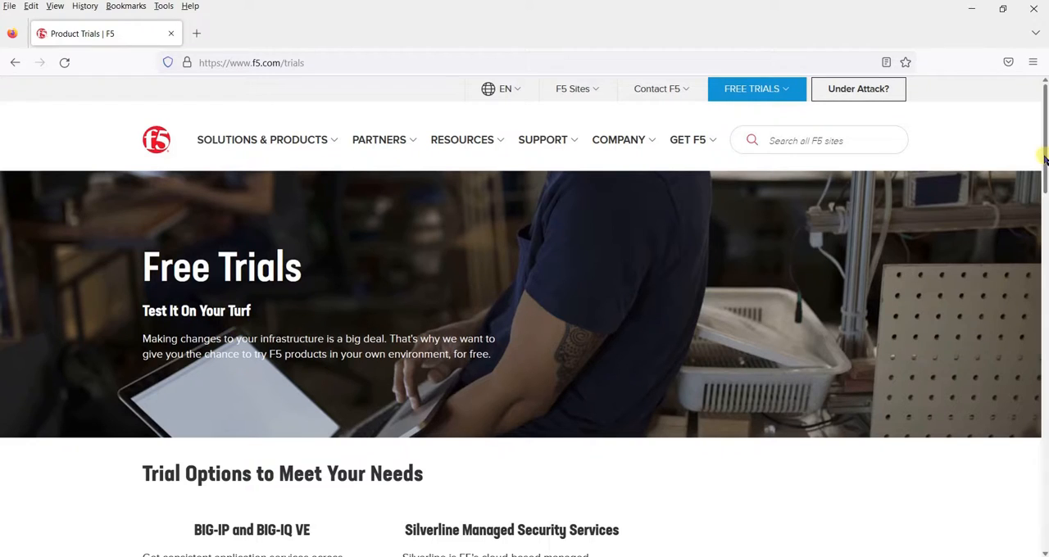
drag(1043, 156, 1046, 246)
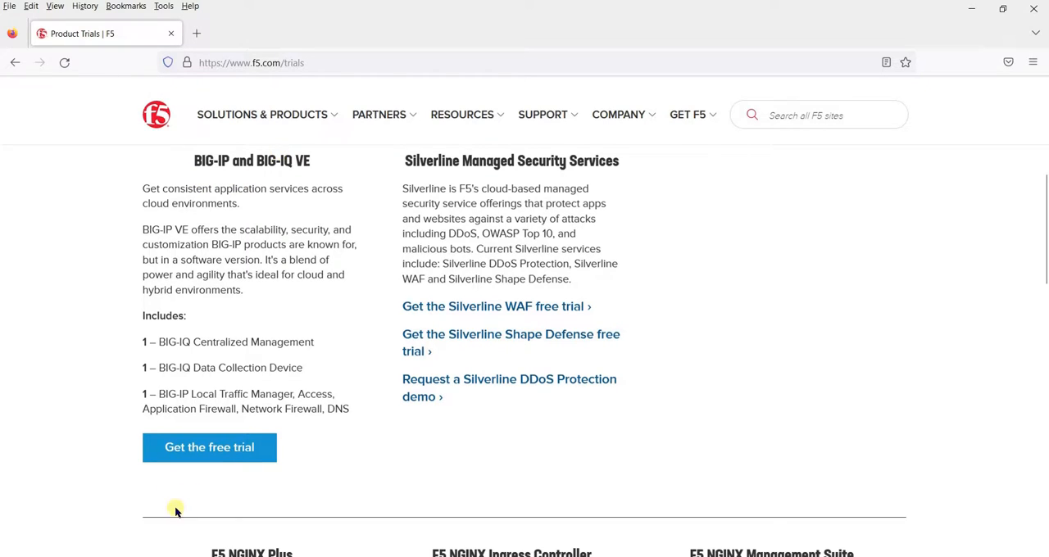
click(234, 456)
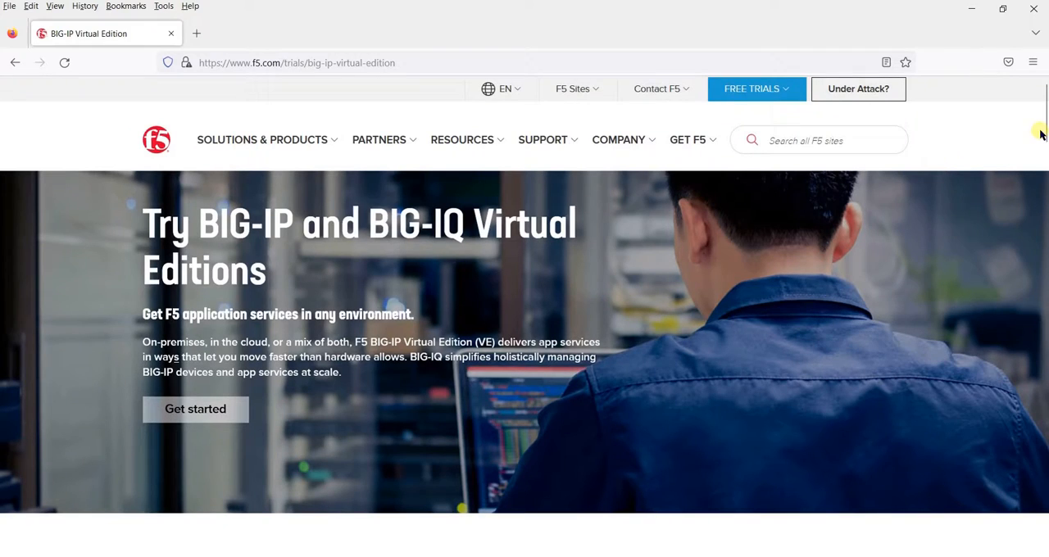
Follow the trial's login or register link and start creating a new F5 account
drag(1044, 131, 1045, 177)
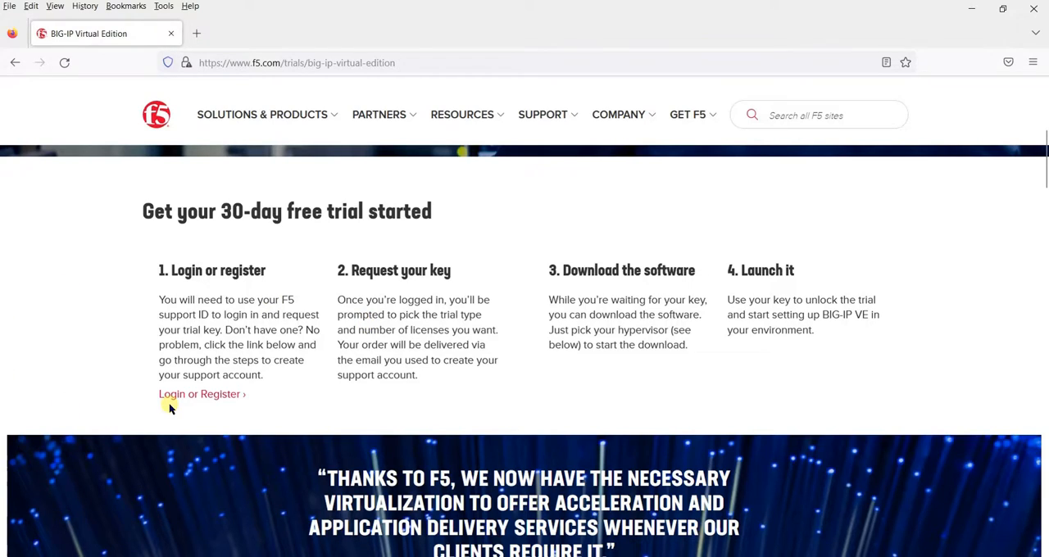
click(218, 397)
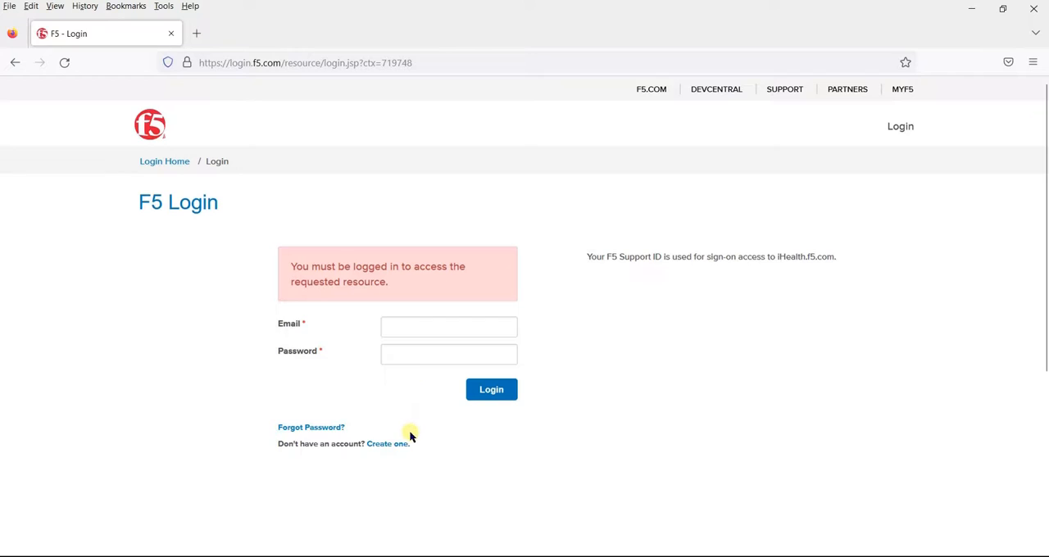
click(389, 446)
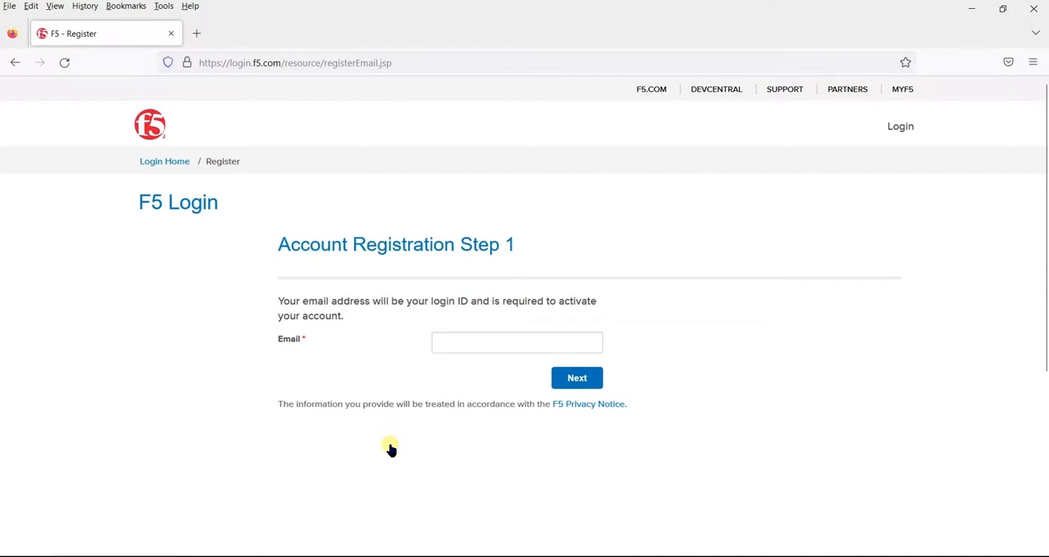
Enter the account's email address and continue to the second registration step
click(532, 344)
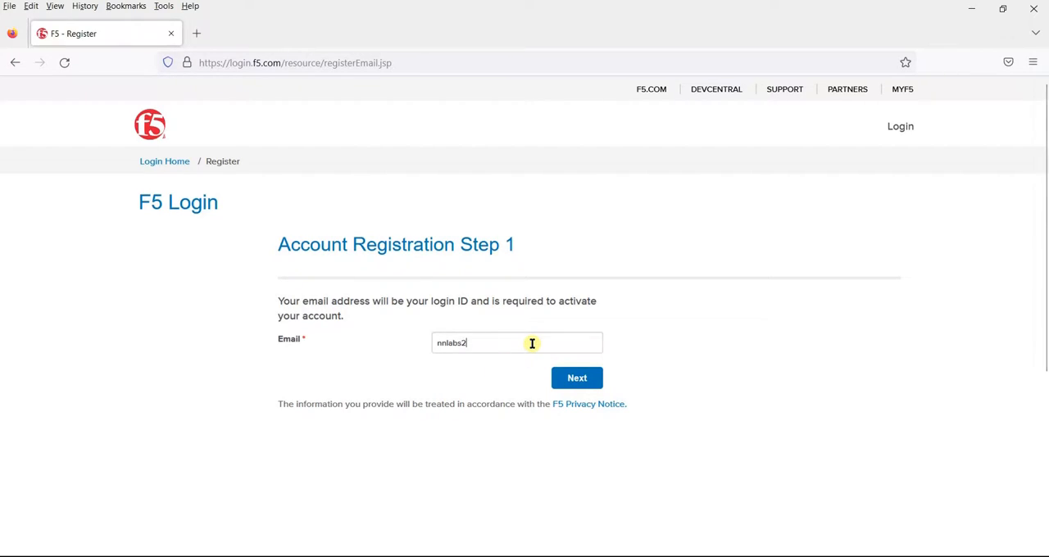
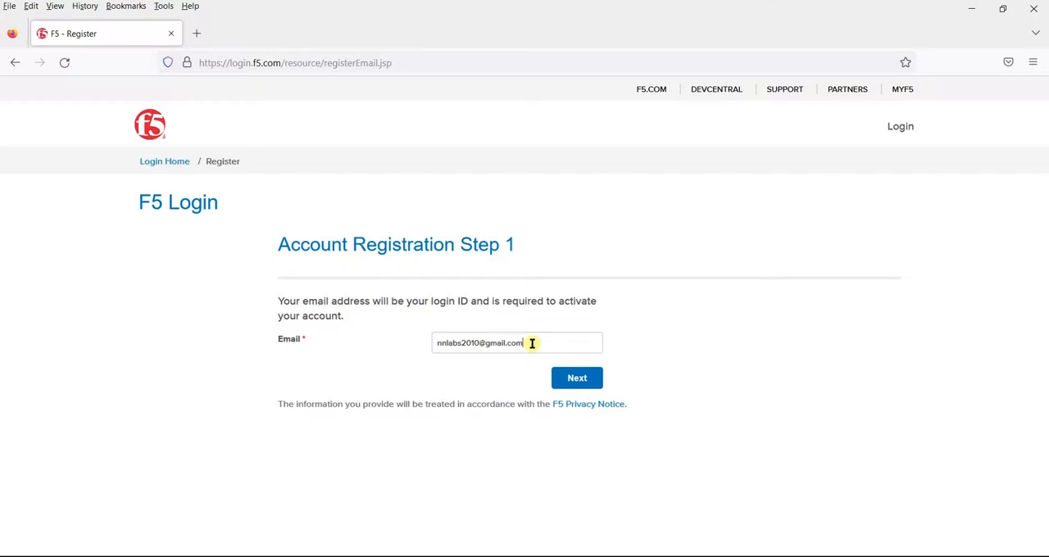
click(597, 378)
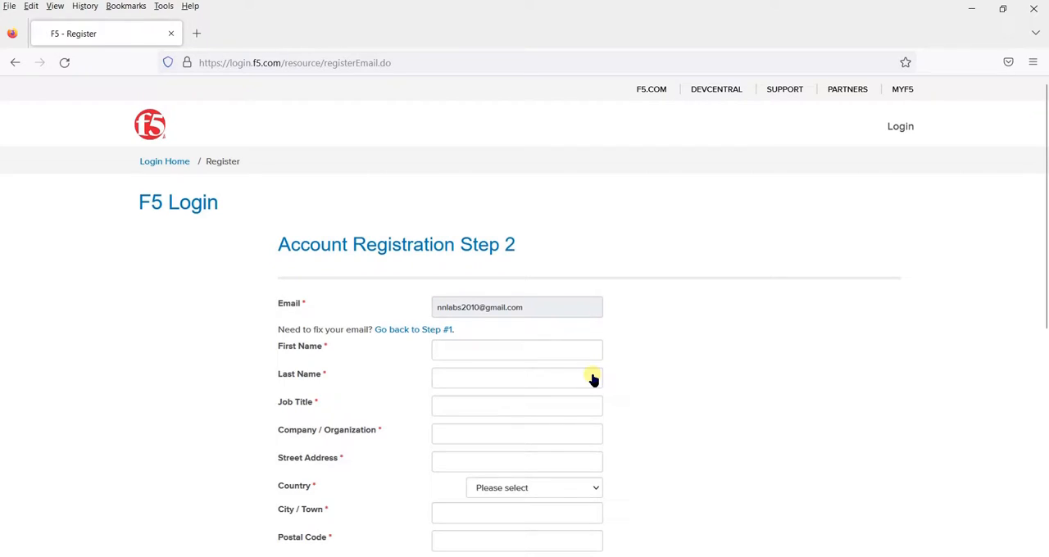
Fill in the registrant's first name and last name in the registration form
click(538, 359)
text(Noor )
text(Network)
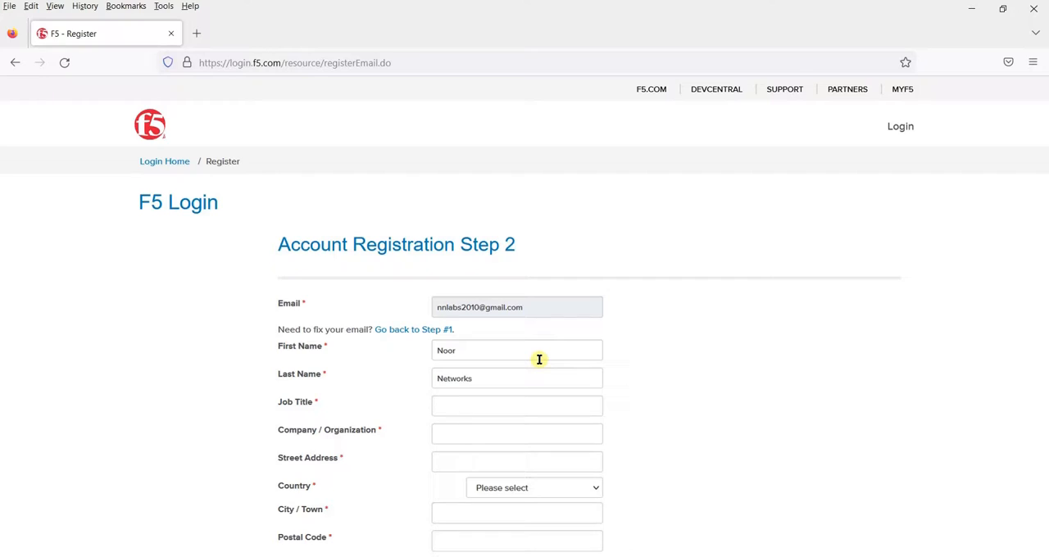
Enter Security Engineer as the job title and Noor Networks as the company
text(Security A)
key(BackSpace)
text(r)
click(519, 407)
key(BackSpace)
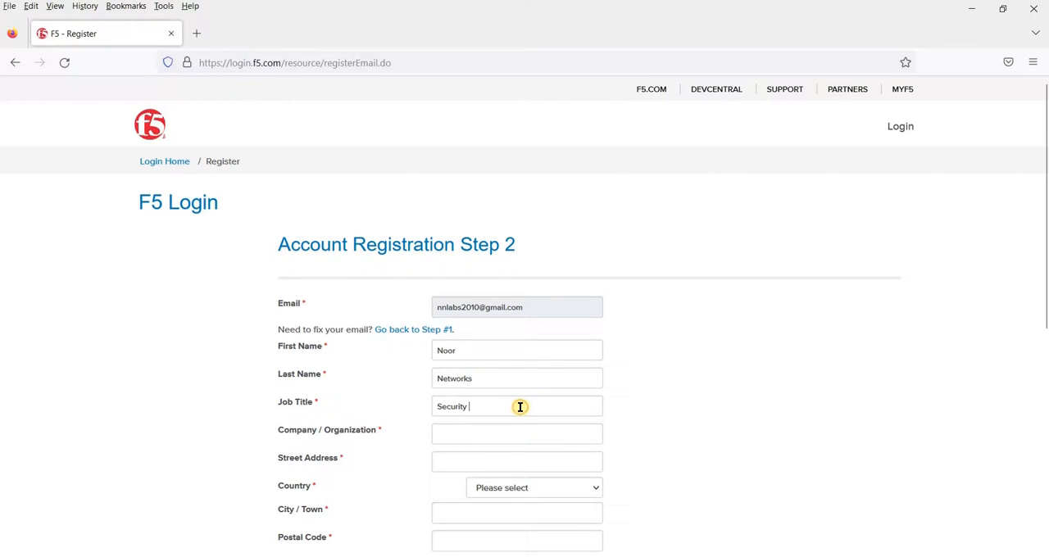
text(Engineer)
key(Tab)
text(Noor)
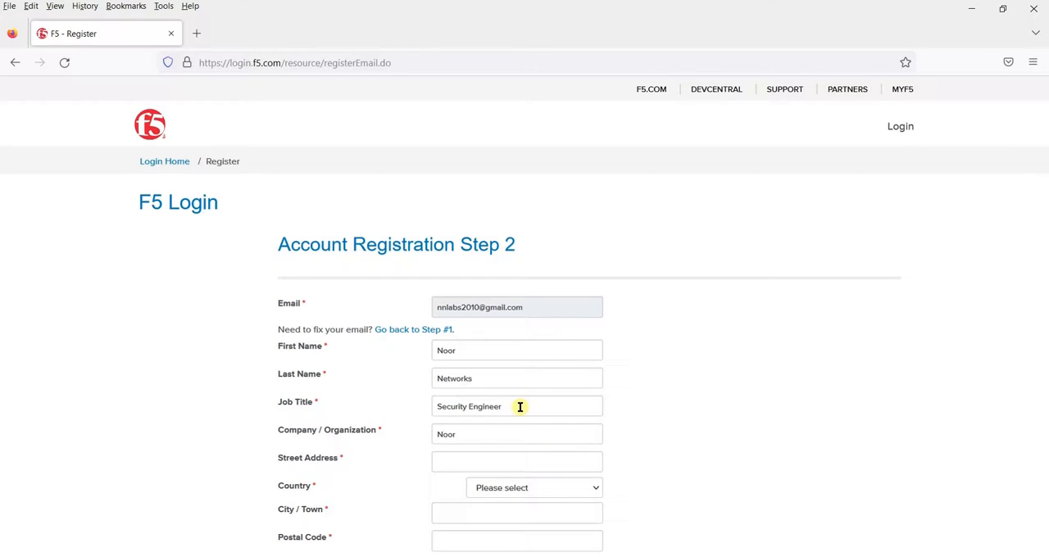
text( Networks)
text(Dubai)
Fill in the street address, country, city and postal code, and complete the account registration
key(Tab)
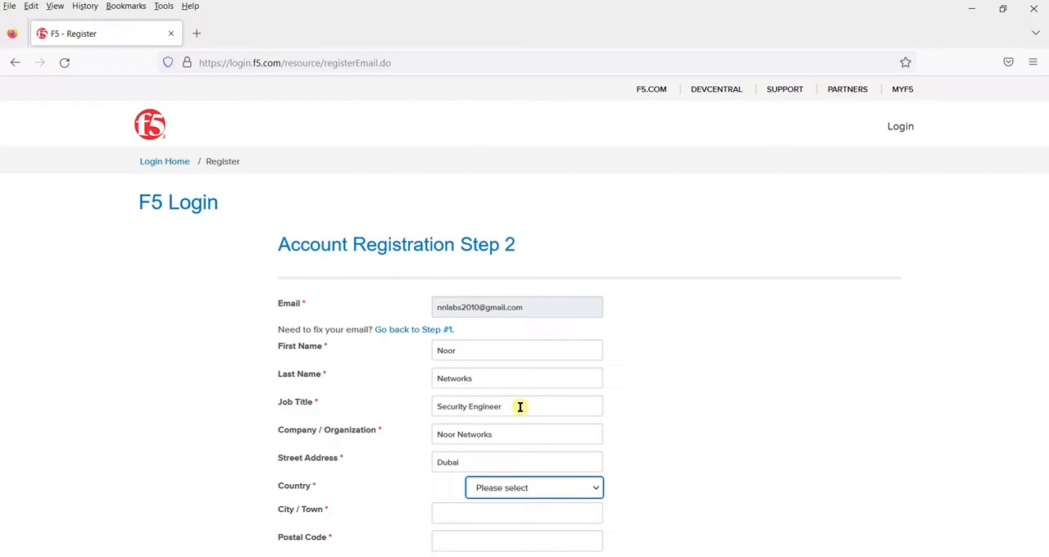
text(un)
key(Tab)
text(Dubai)
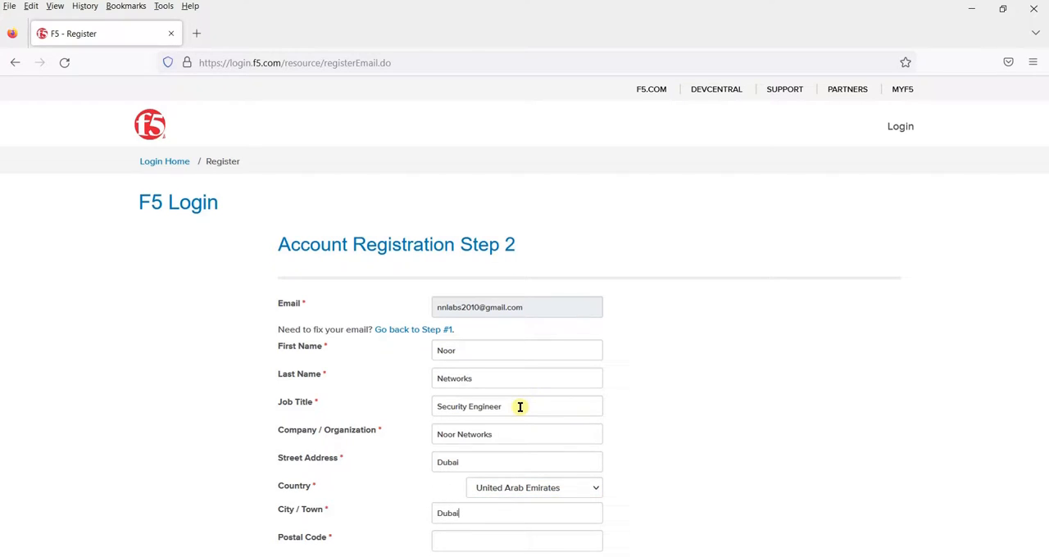
key(Tab)
text(123)
key(Tab)
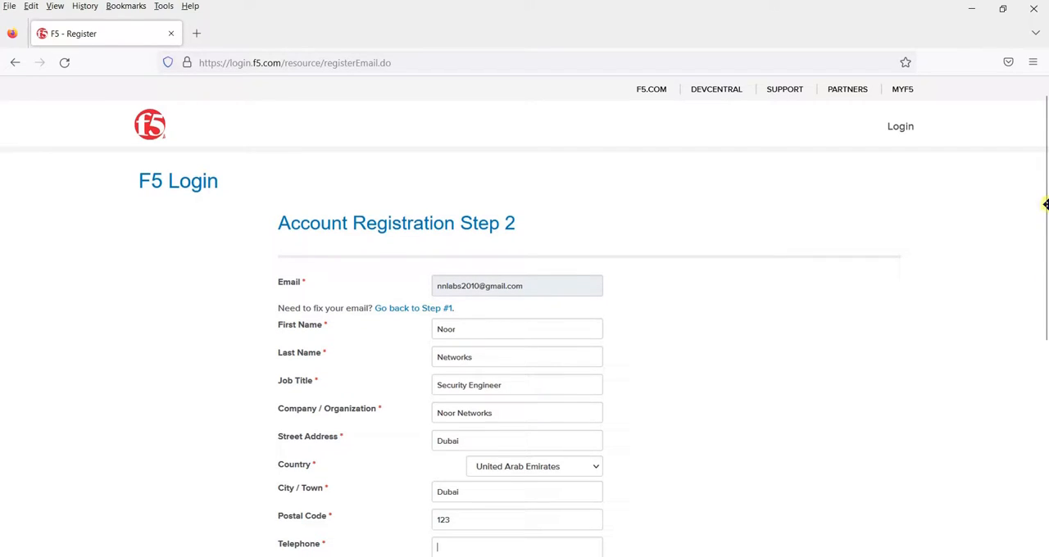
drag(1044, 204, 1044, 284)
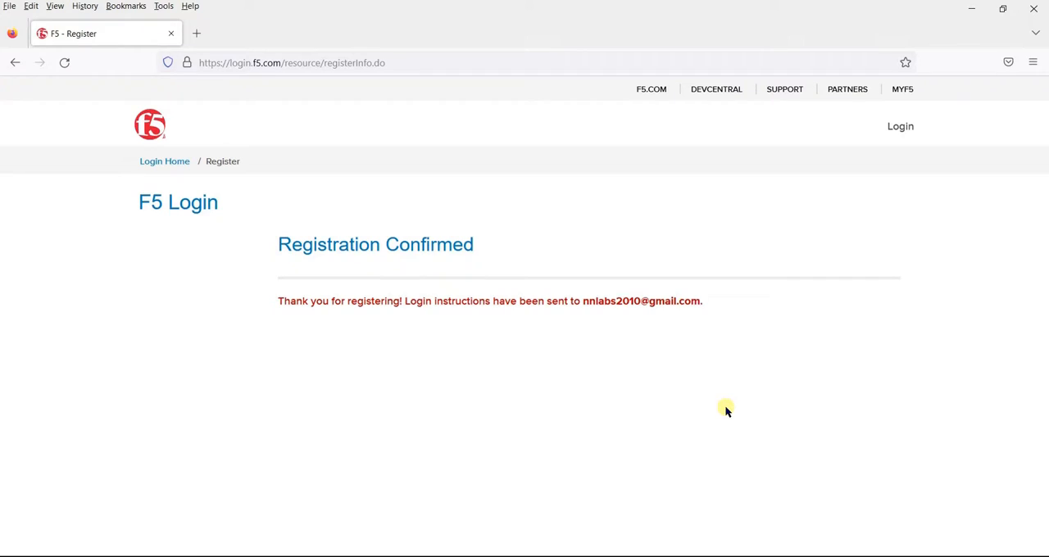
Open Gmail in a new tab and follow the activation link in the F5 Networks New Account Password email
click(204, 31)
text(gmail)
key(Return)
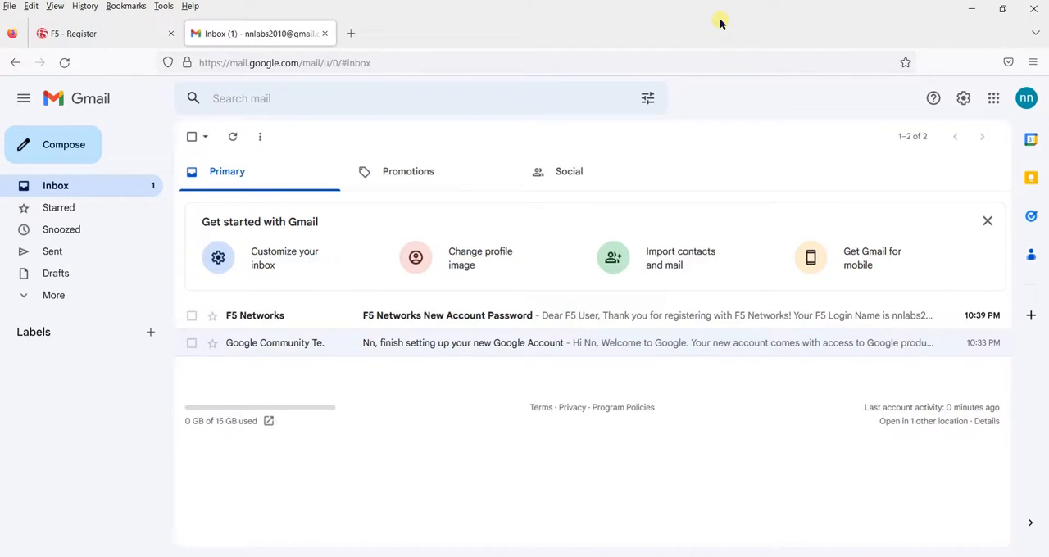
click(464, 322)
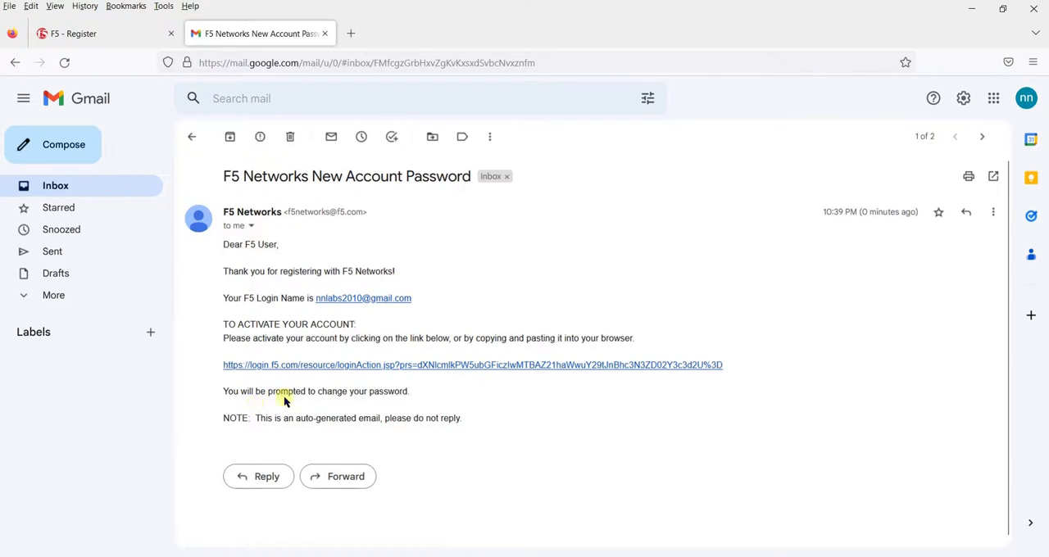
click(364, 368)
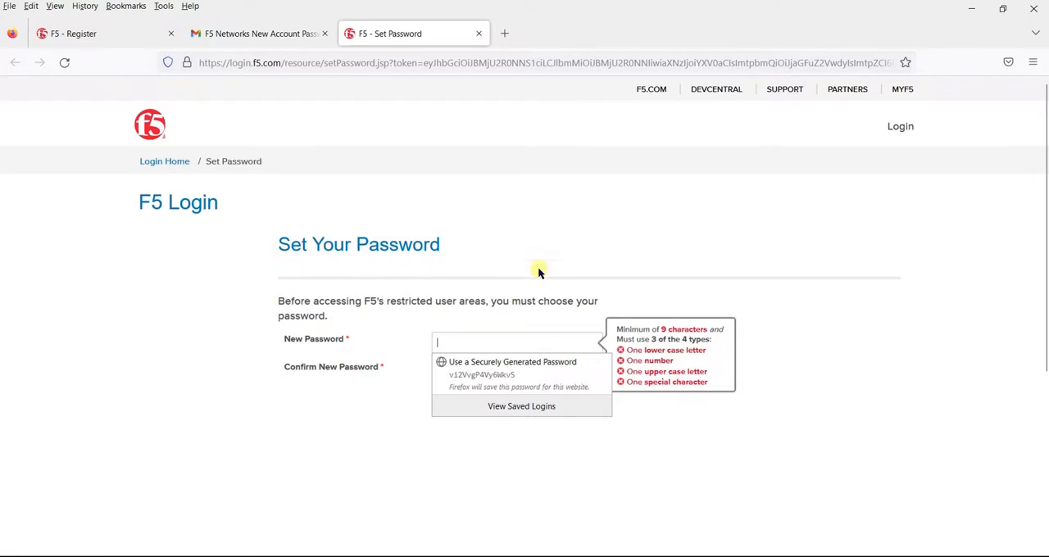
Try to set the F5 account password by entering it, confirming it and submitting the form
click(511, 345)
key(Tab)
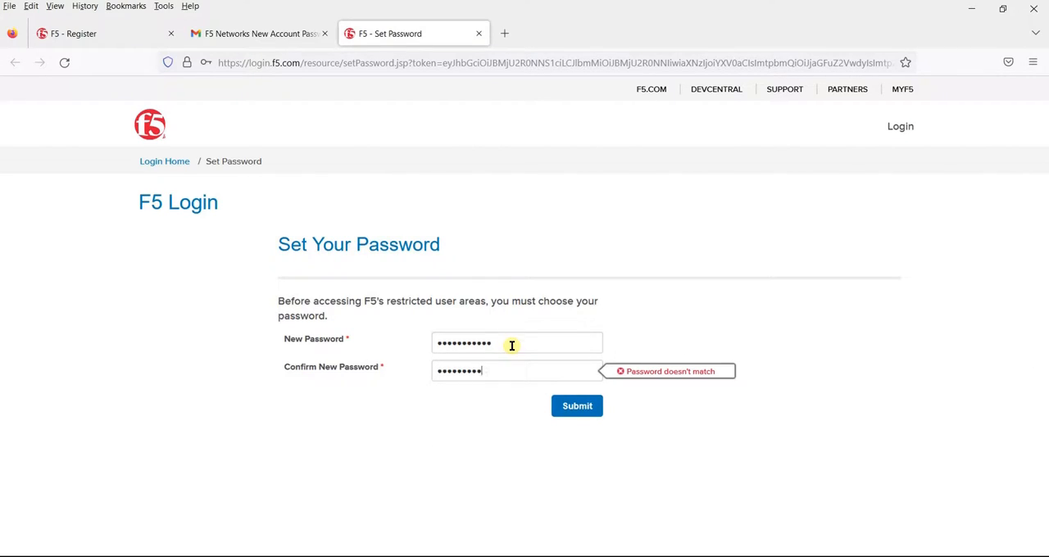
click(574, 406)
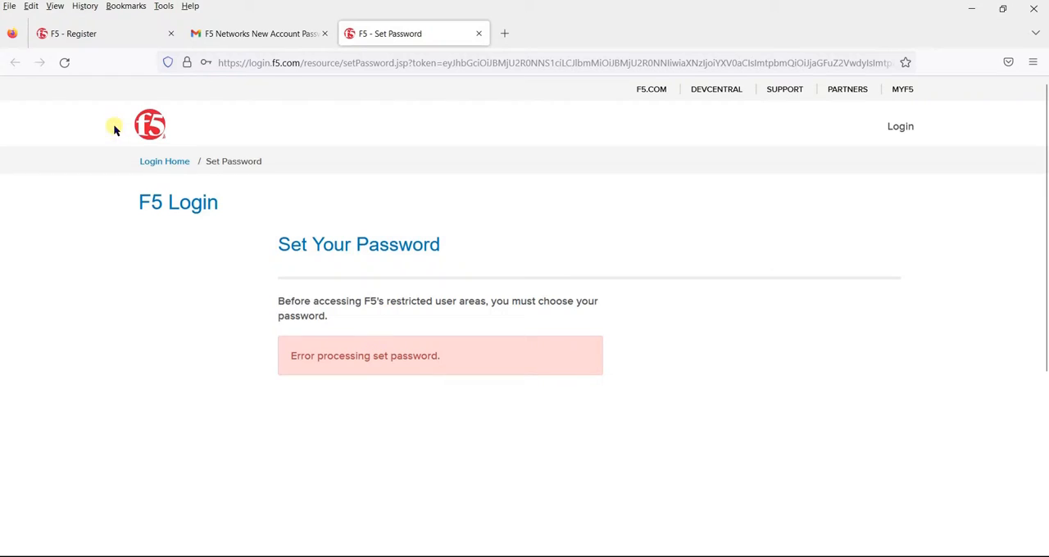
Reload the password page and try again to submit a new, confirmed account password
click(64, 62)
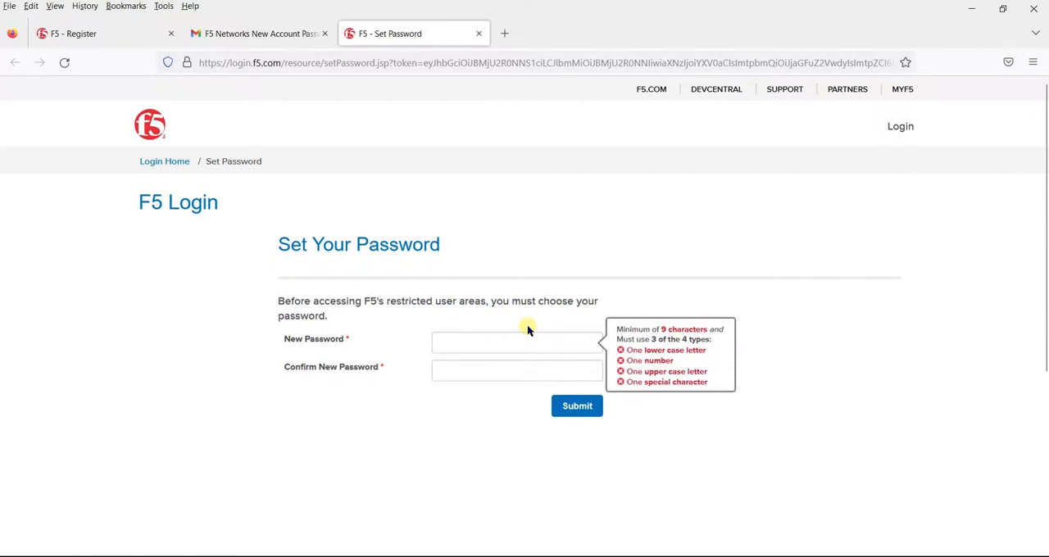
text(•••••••)
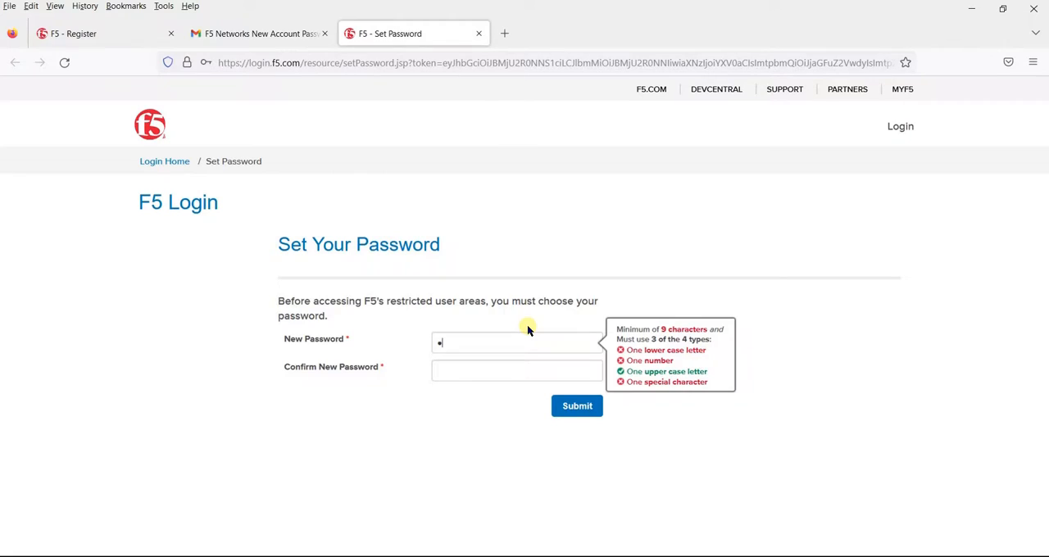
text(••••)
key(Tab)
text(•••••••)
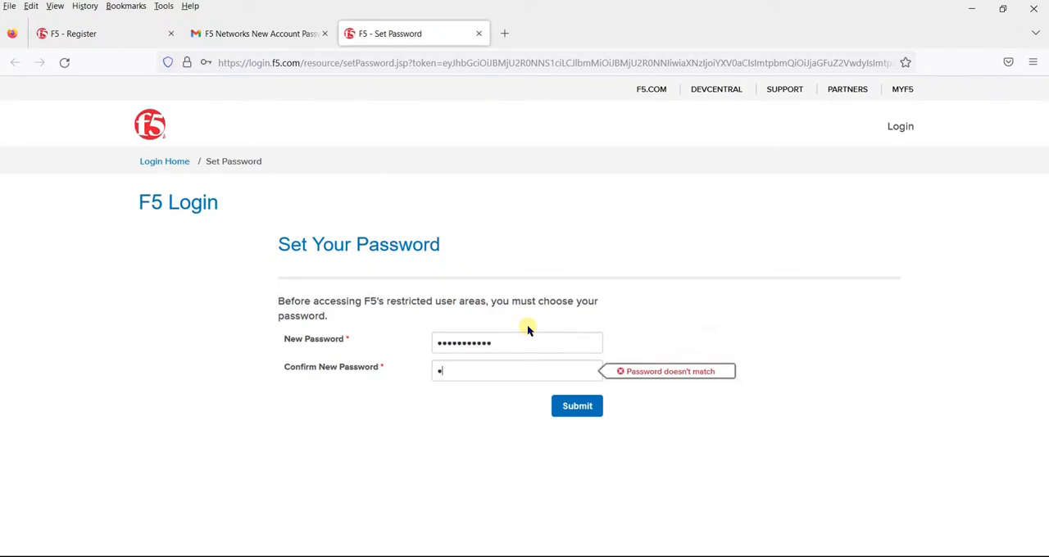
text(••••)
click(578, 407)
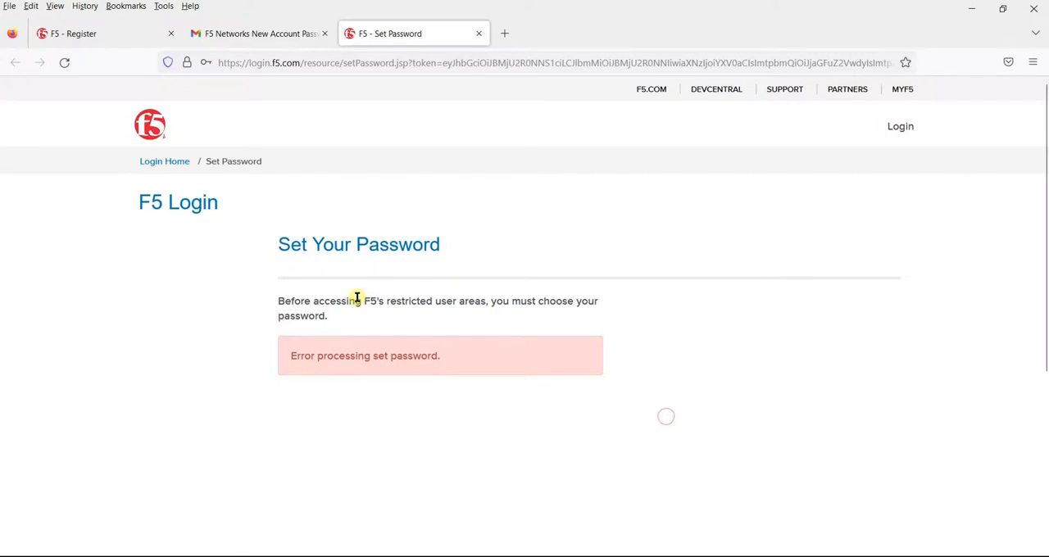
Refresh the Set Your Password form, enter and confirm the new account password, and submit it
click(64, 62)
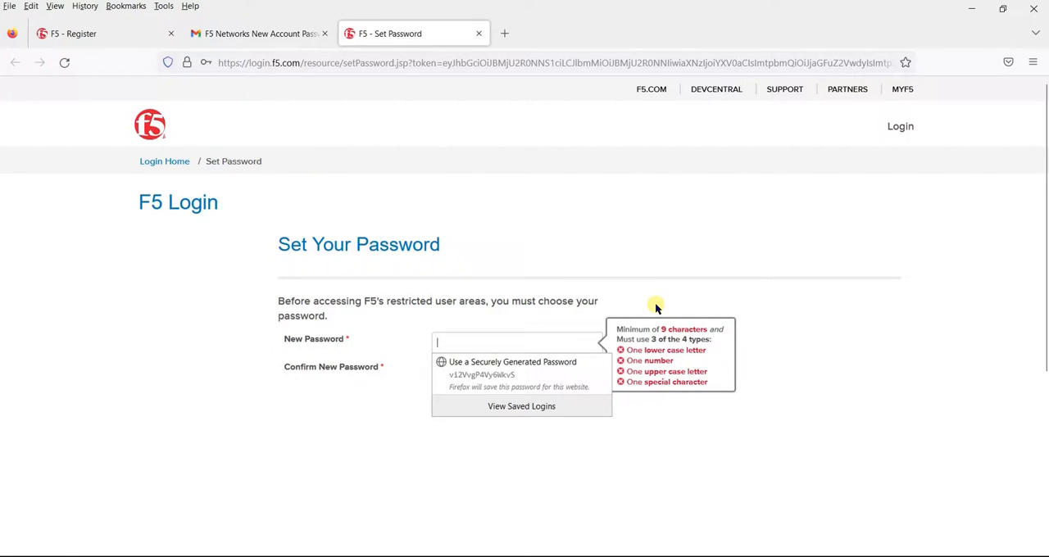
click(540, 350)
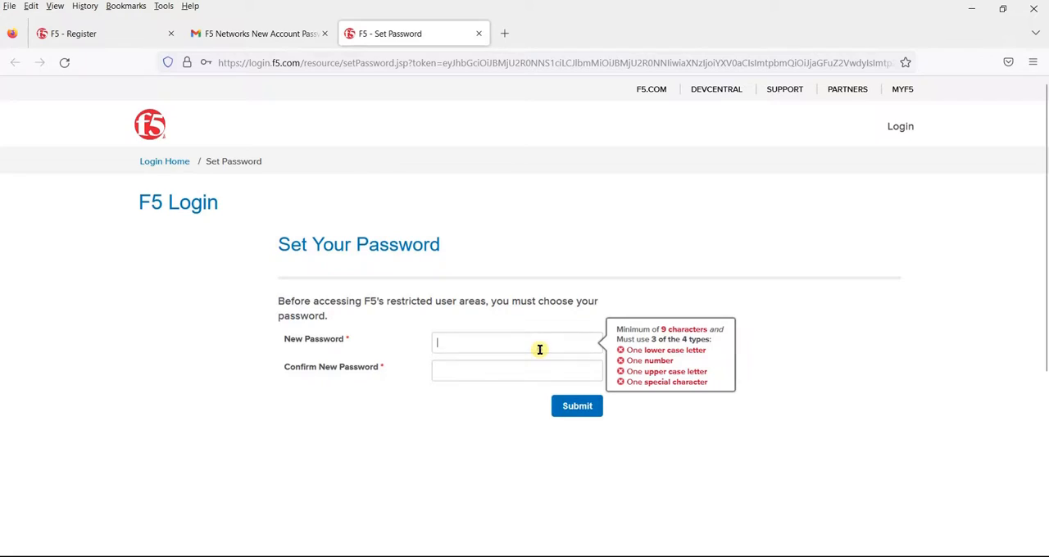
text(•••••••••••)
key(Tab)
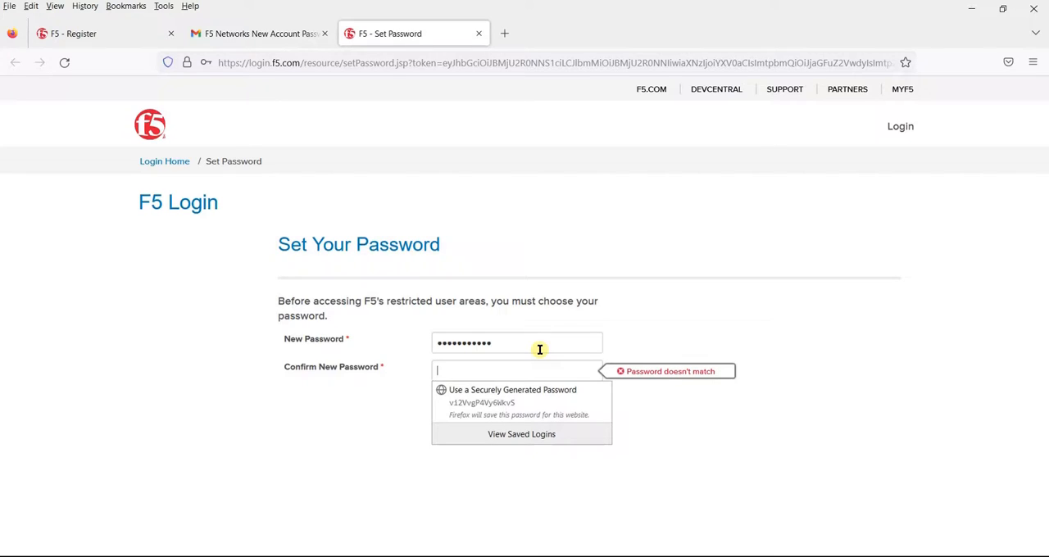
text(••••••••••)
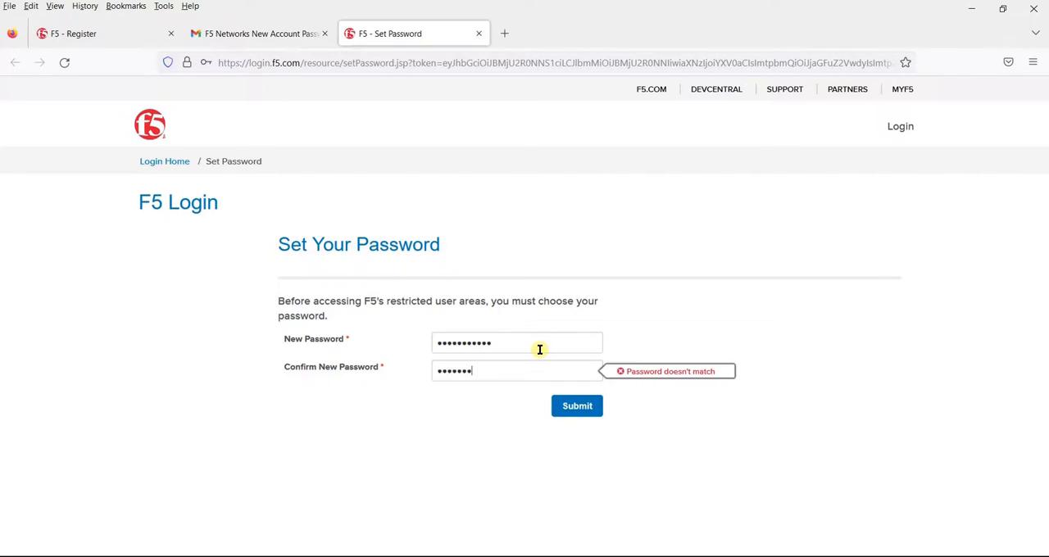
text(•)
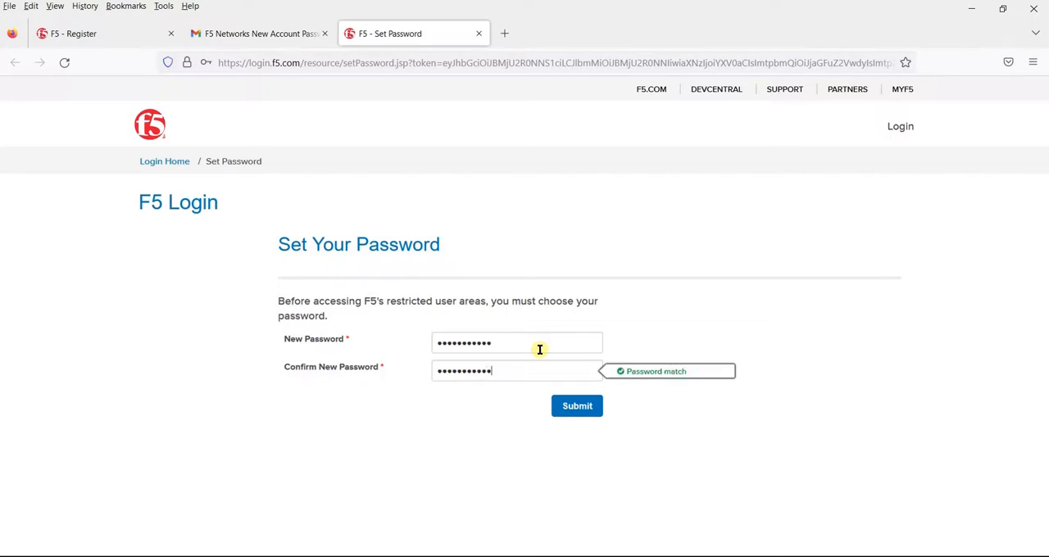
click(583, 406)
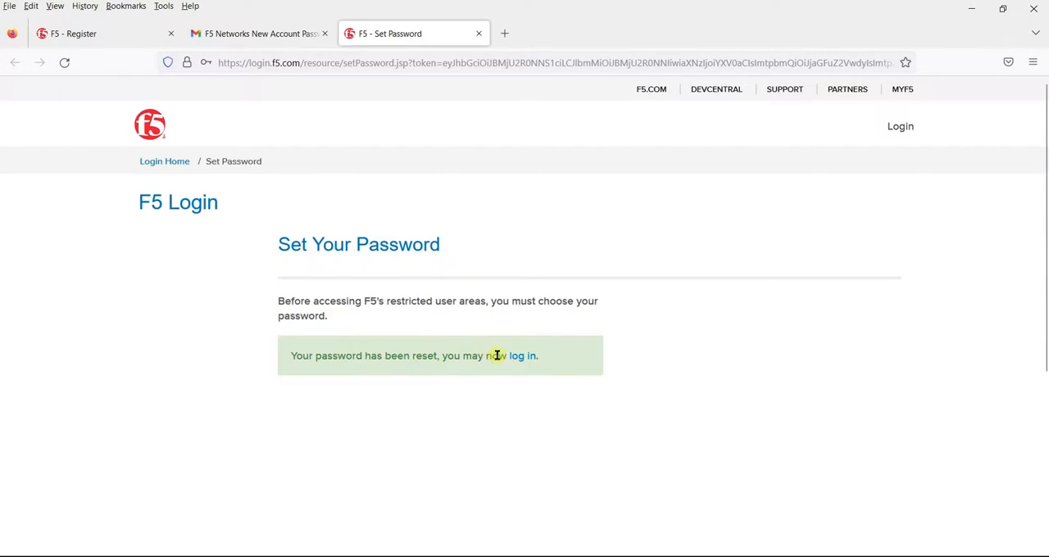
Open the login page and log in to F5 with the account email and password
click(523, 361)
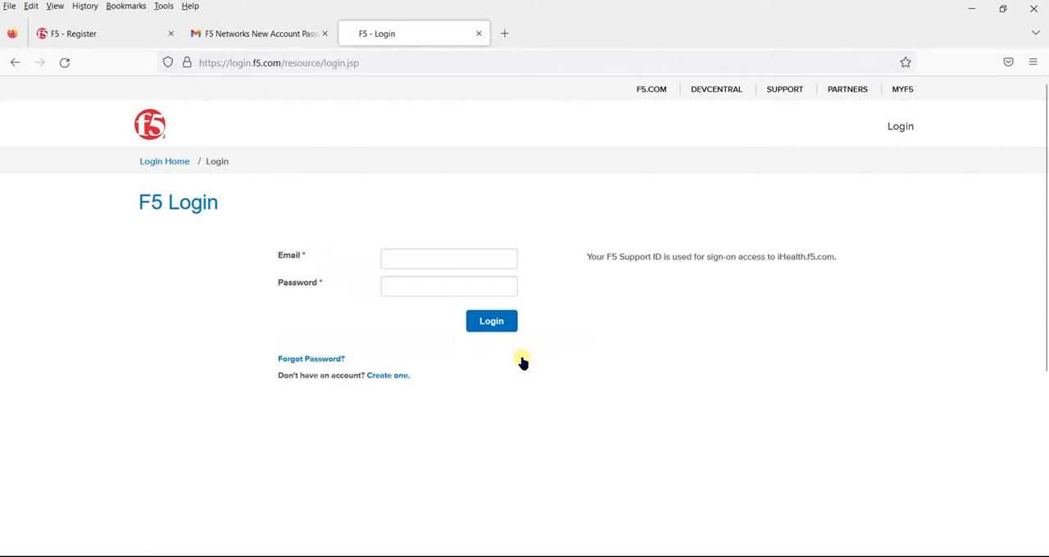
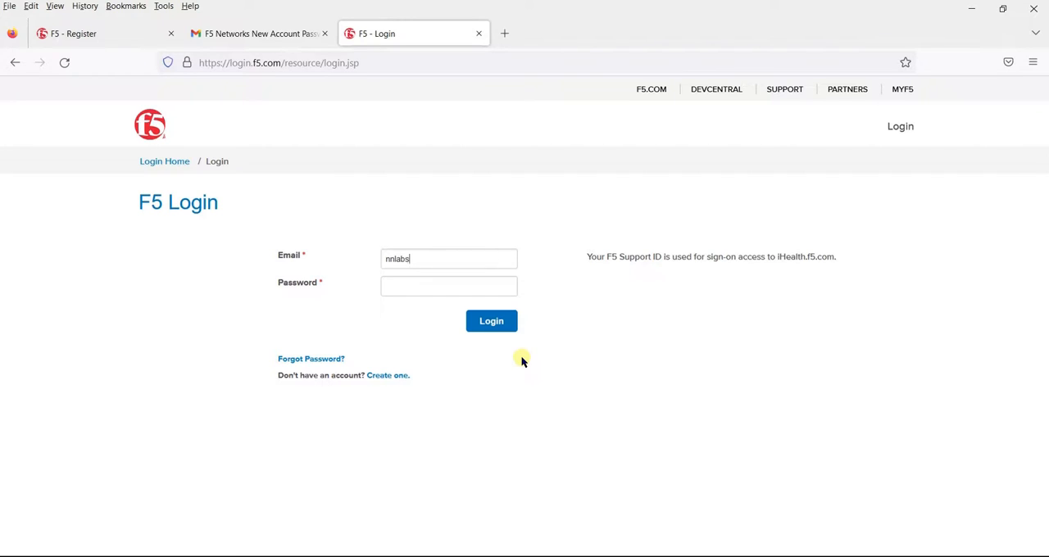
key(Tab)
text(•••••••••••)
click(503, 322)
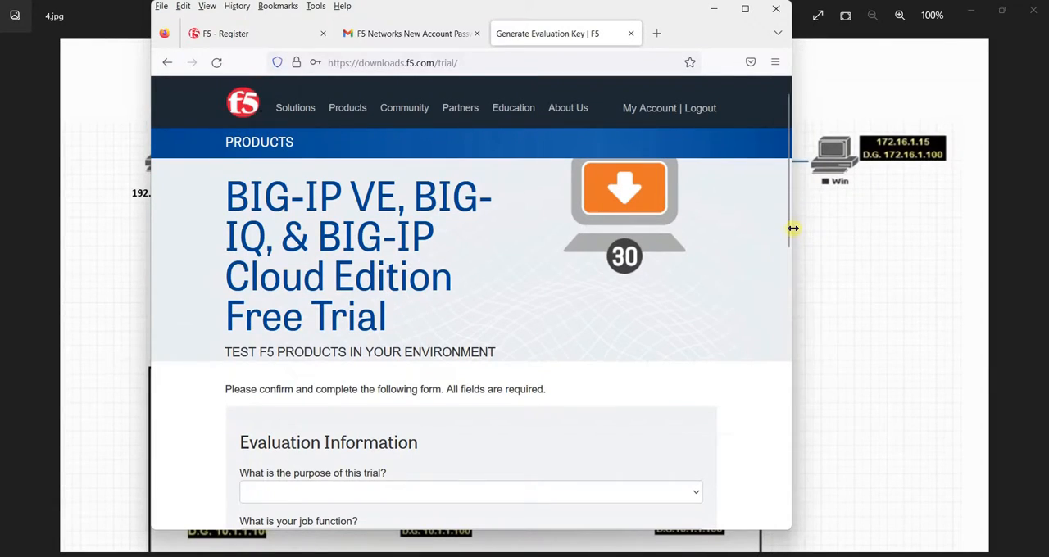
Set the trial purpose to "Currently evaluating security products" and the job function to "Security architect/engineer"
drag(786, 219, 790, 262)
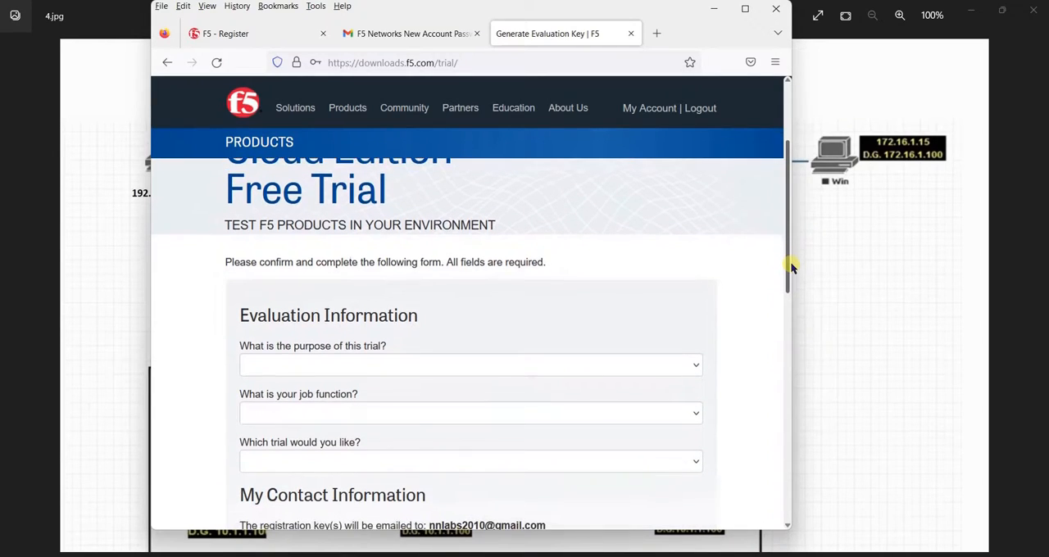
click(689, 368)
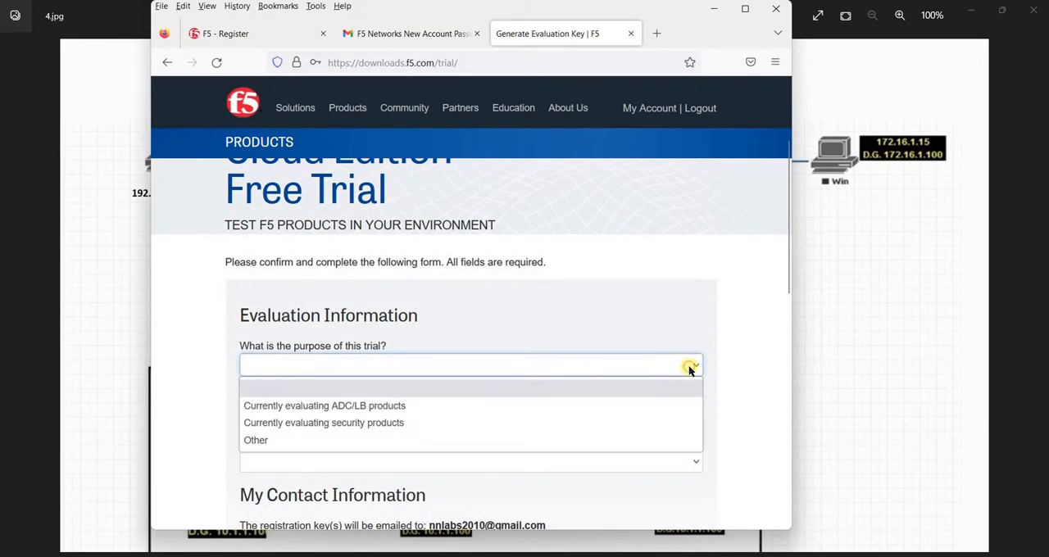
click(449, 423)
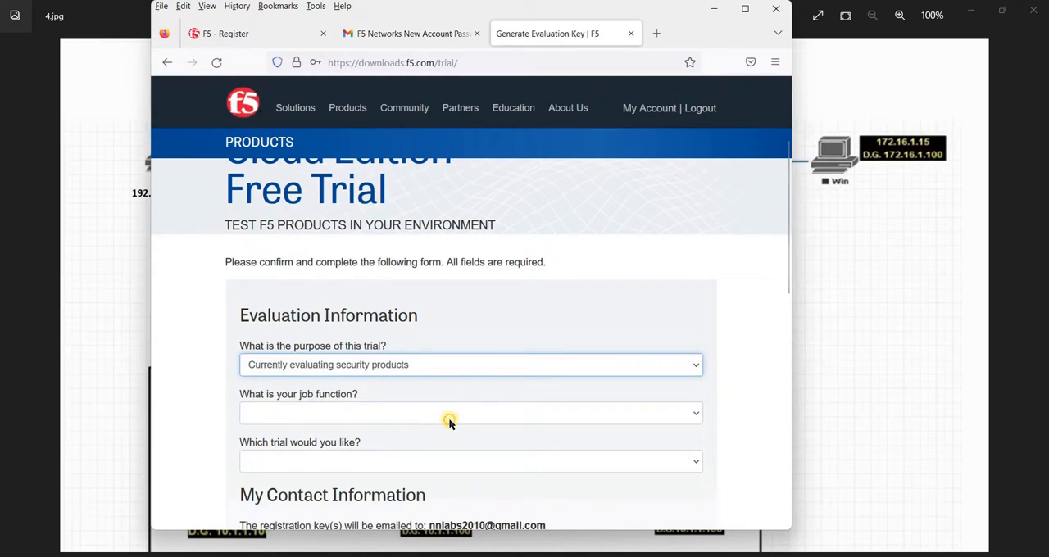
click(481, 410)
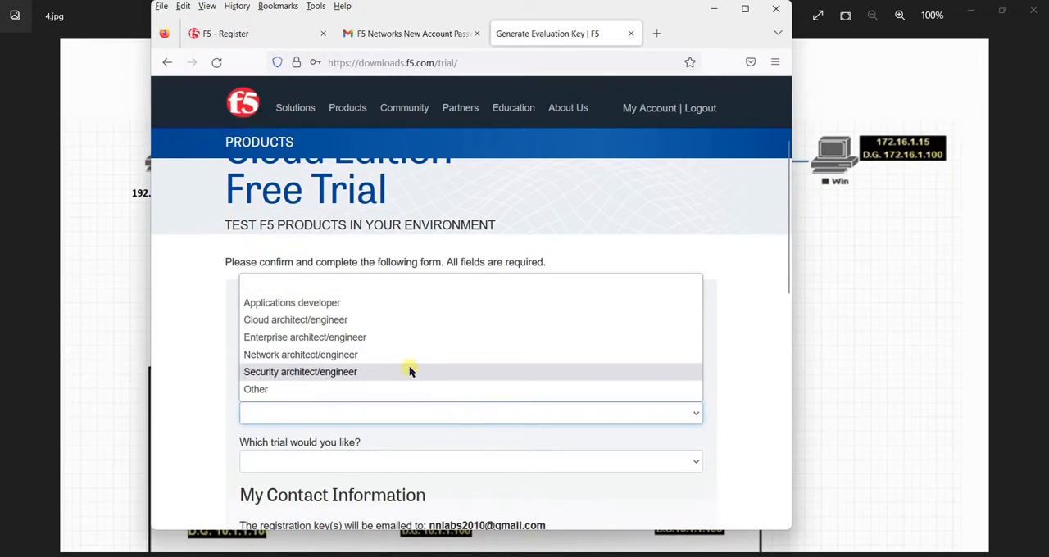
click(418, 371)
Choose "BIG-IP VE and BIG-IQ" as the requested trial in the evaluation form
click(642, 463)
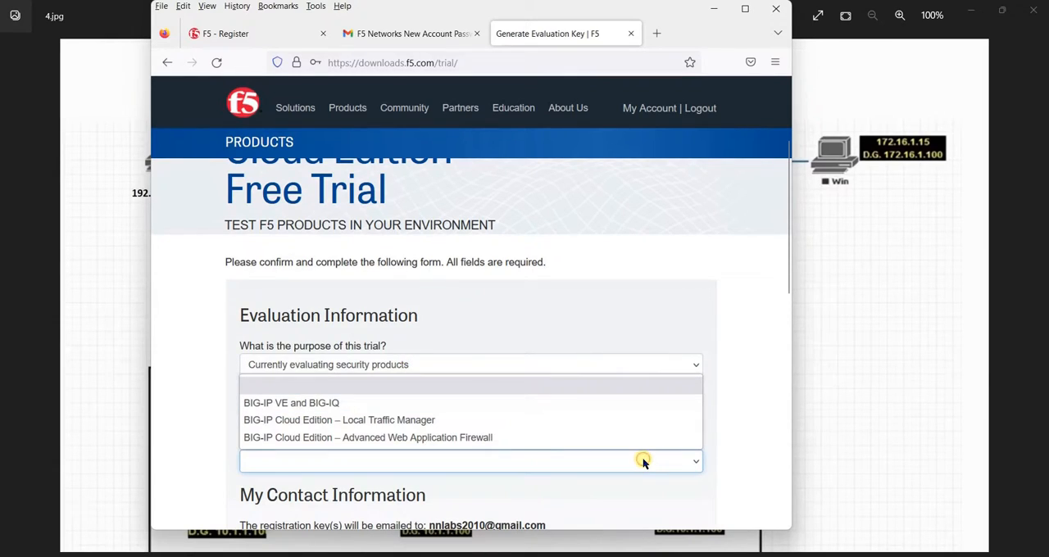
click(620, 471)
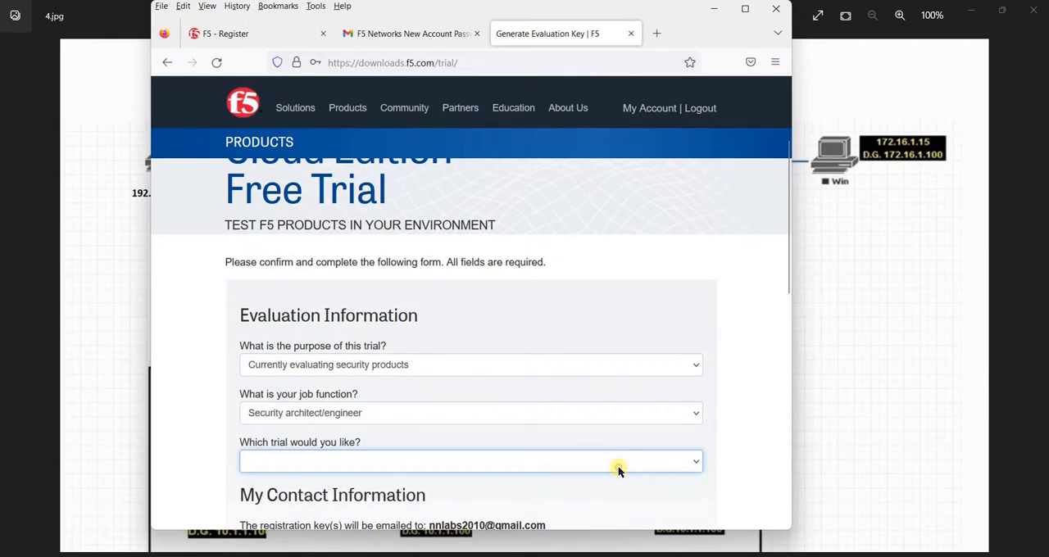
click(618, 468)
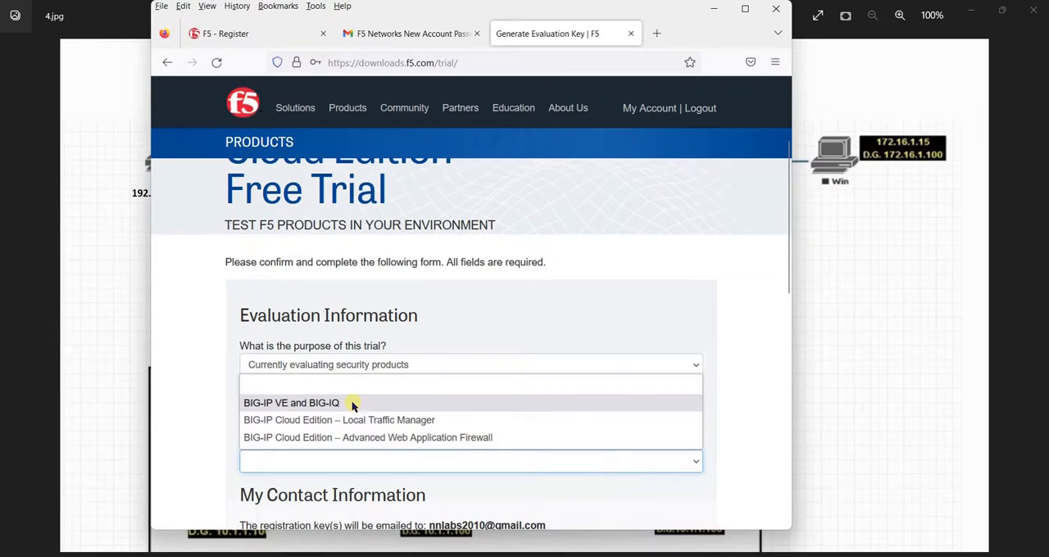
click(292, 404)
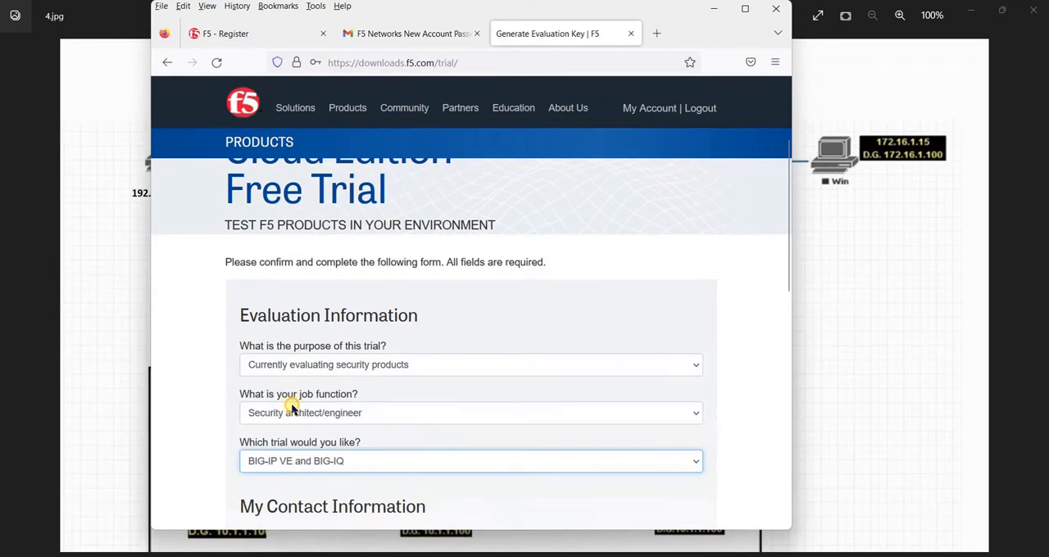
Enter the three black captcha characters and request the trial license key
drag(785, 270, 787, 291)
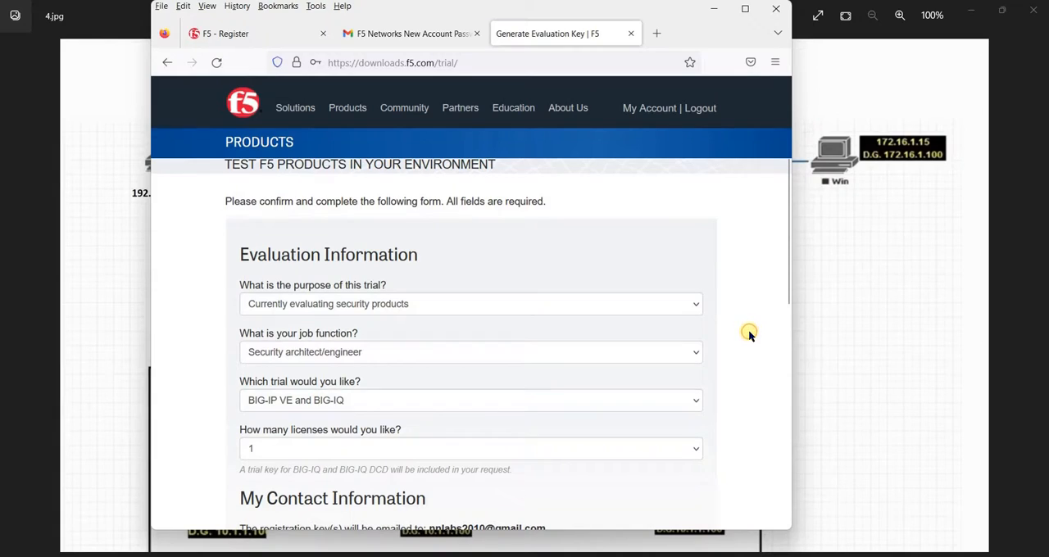
scroll(749, 334, down, 5)
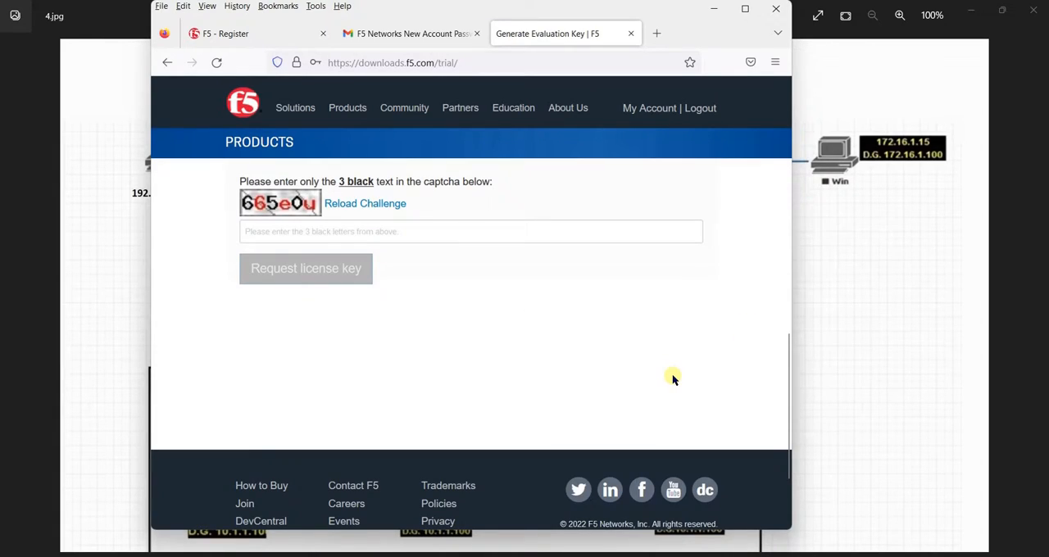
click(401, 229)
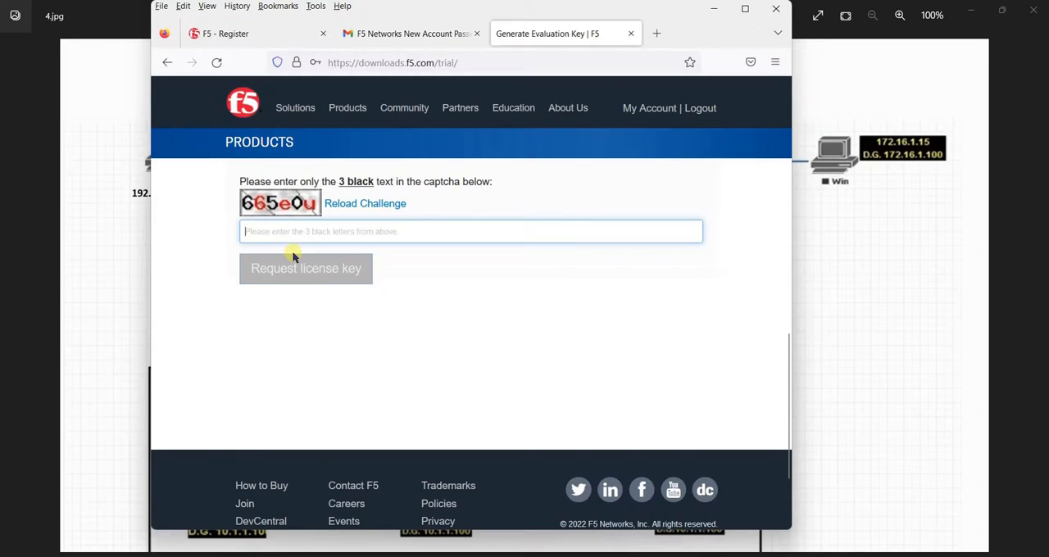
text(65)
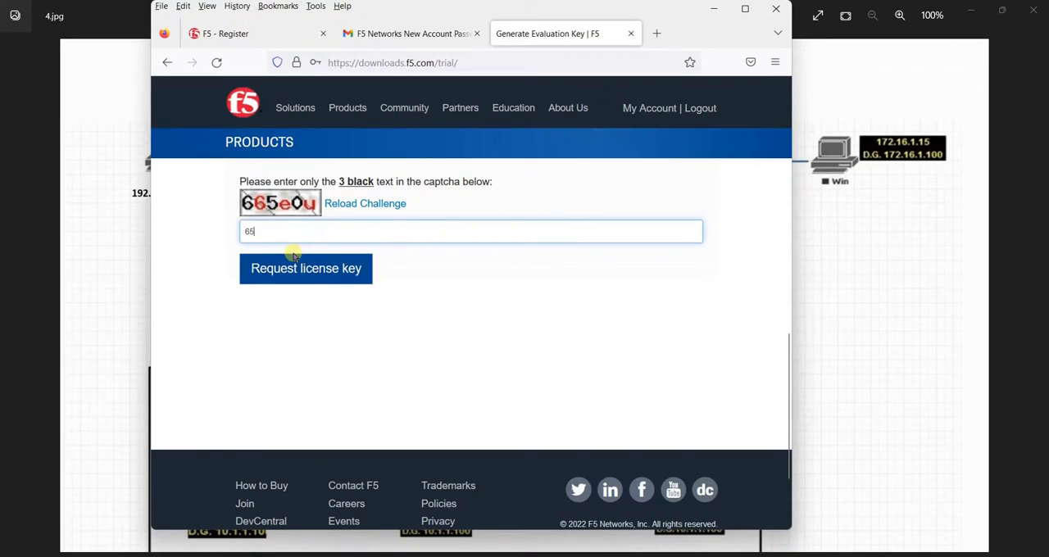
text(0)
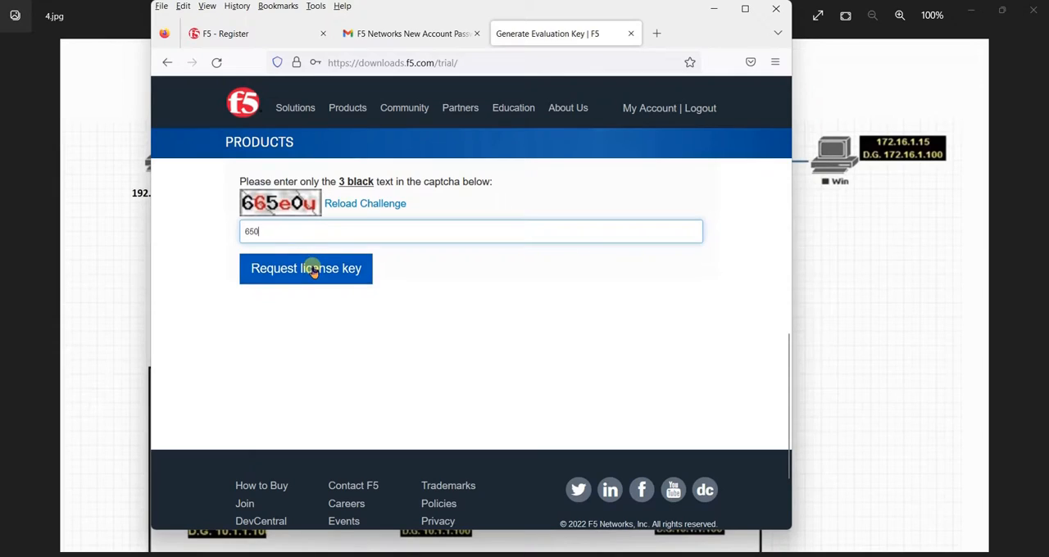
click(312, 271)
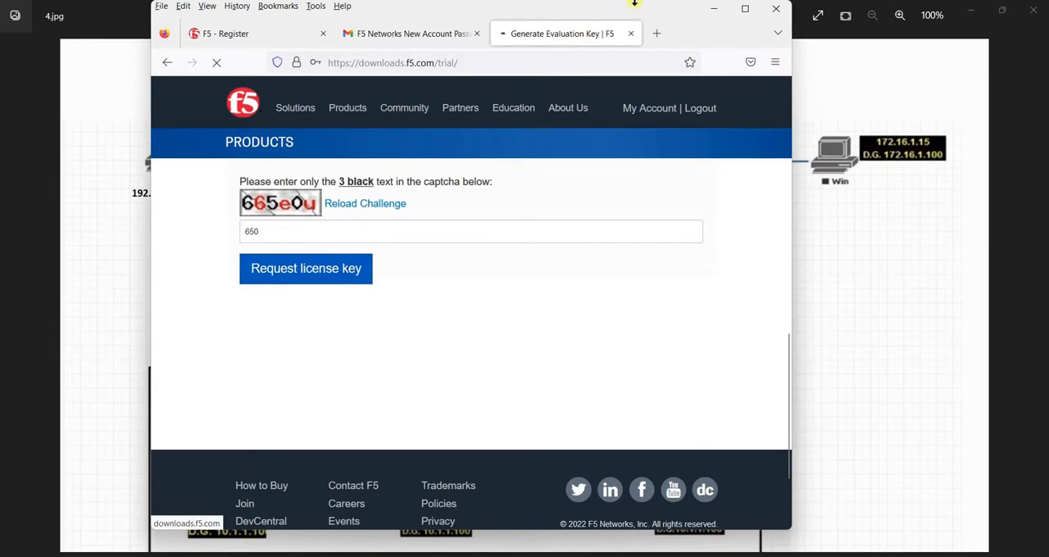
Maximize the browser window and open the getting started documentation linked from the trial confirmation page
mouse_move(745, 12)
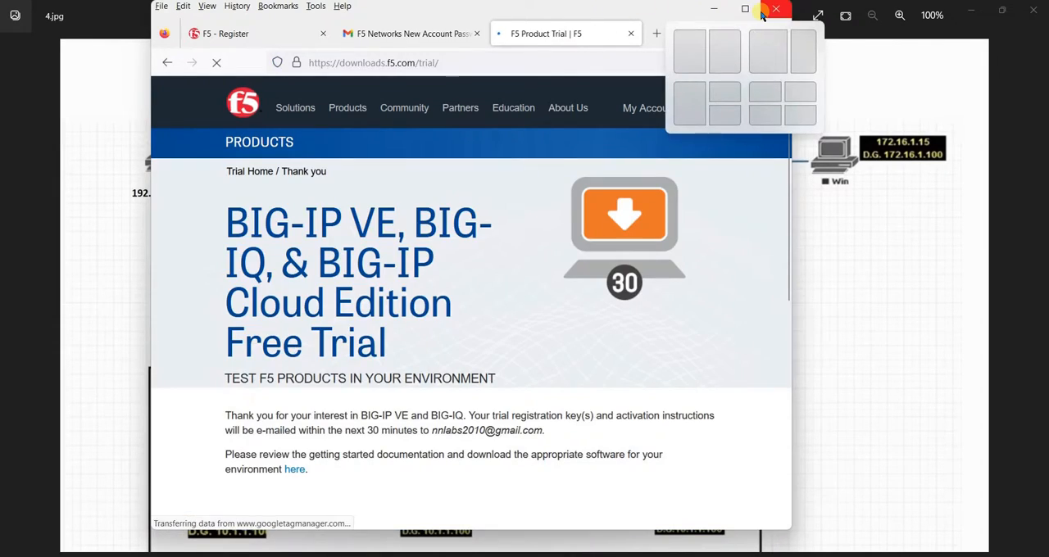
click(746, 12)
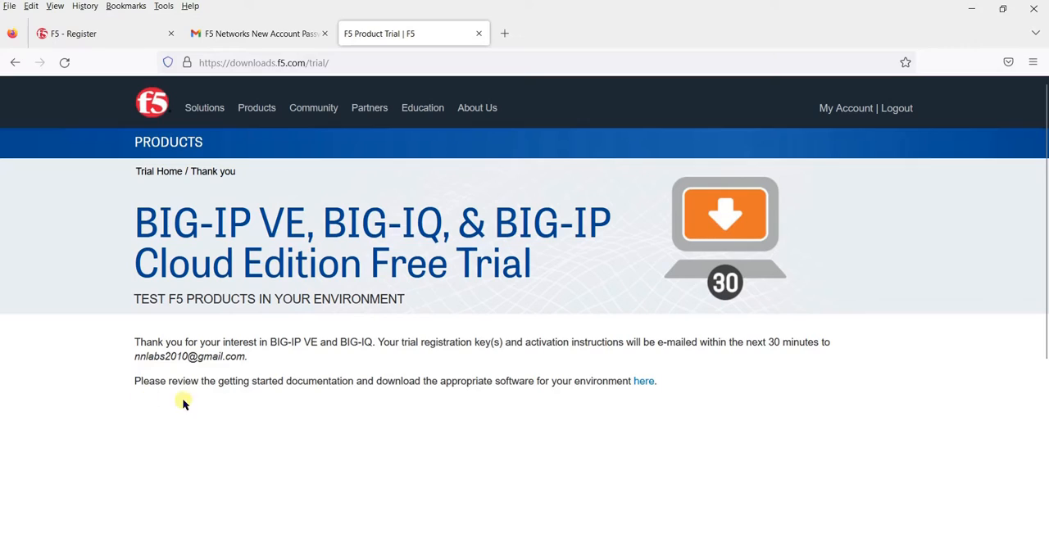
click(645, 382)
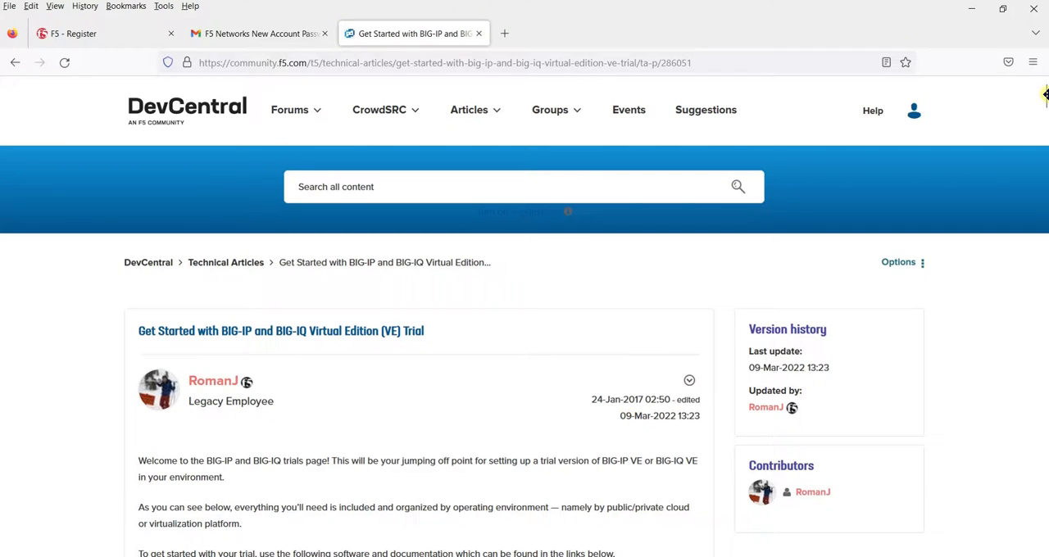
Find the VMware/KVM/Openstack section of the article and open the Download BIG-IP VE image page
drag(1044, 98, 1044, 124)
triple_click(412, 414)
click(501, 447)
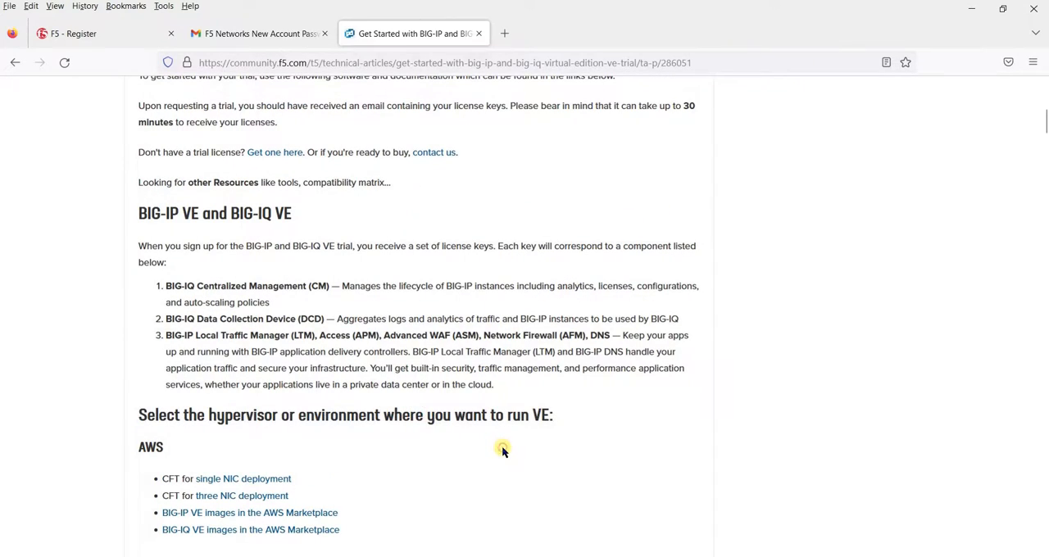
scroll(502, 449, down, 1)
scroll(502, 449, down, 2)
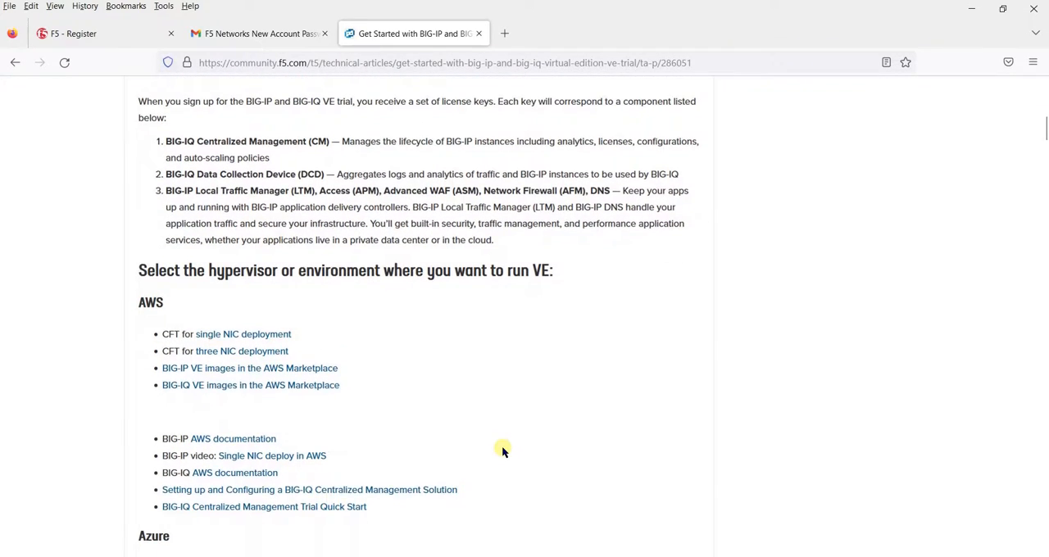
scroll(502, 449, down, 7)
scroll(501, 449, down, 2)
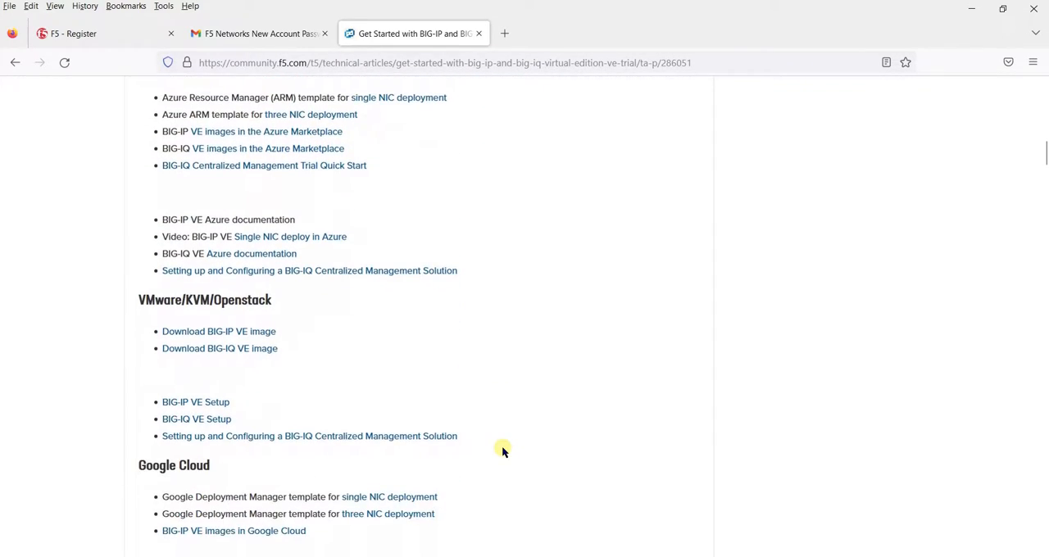
click(220, 336)
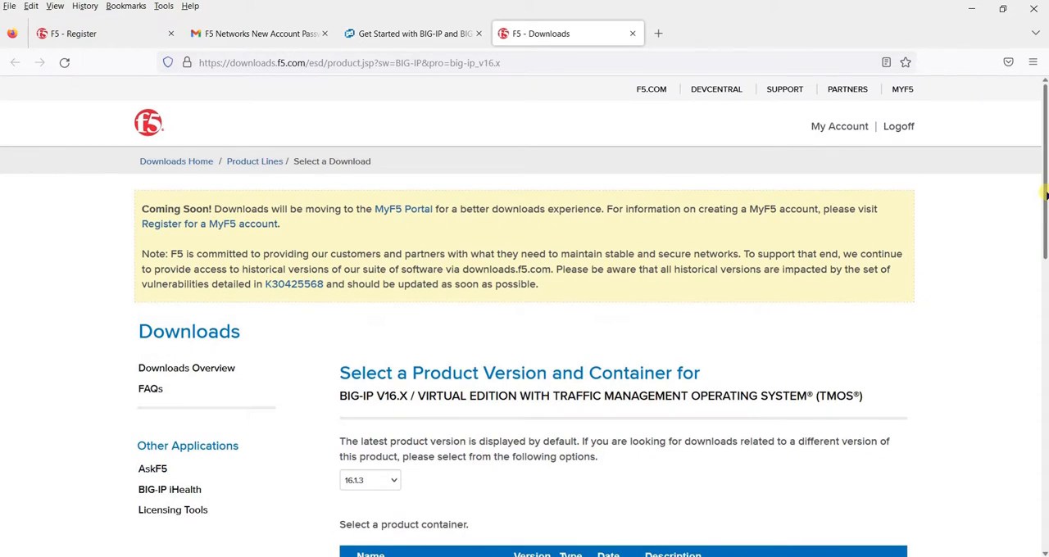
Look through the product containers listed for BIG-IP version 16.1.3
scroll(1044, 277, down, 3)
drag(1044, 277, 1045, 400)
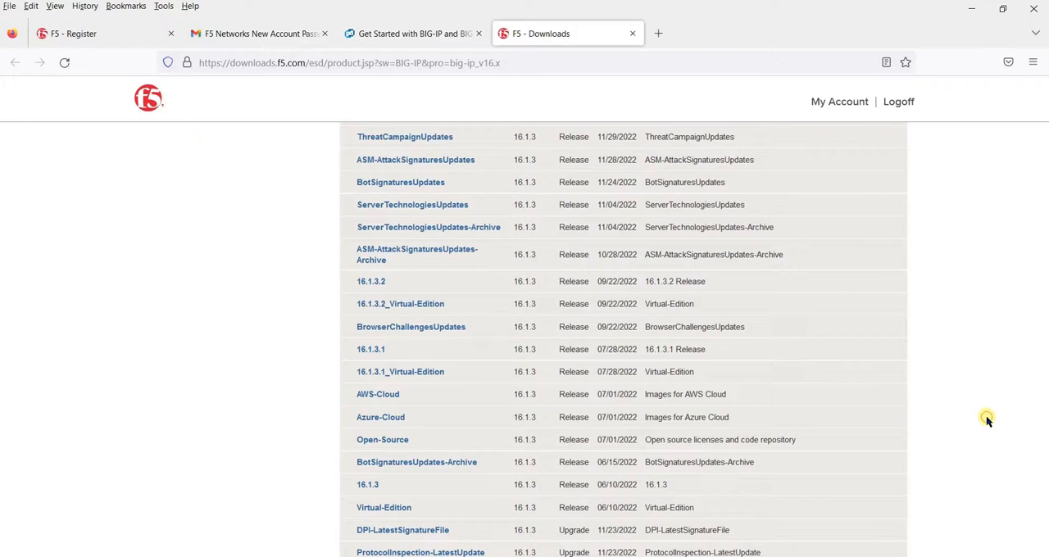
scroll(986, 419, down, 2)
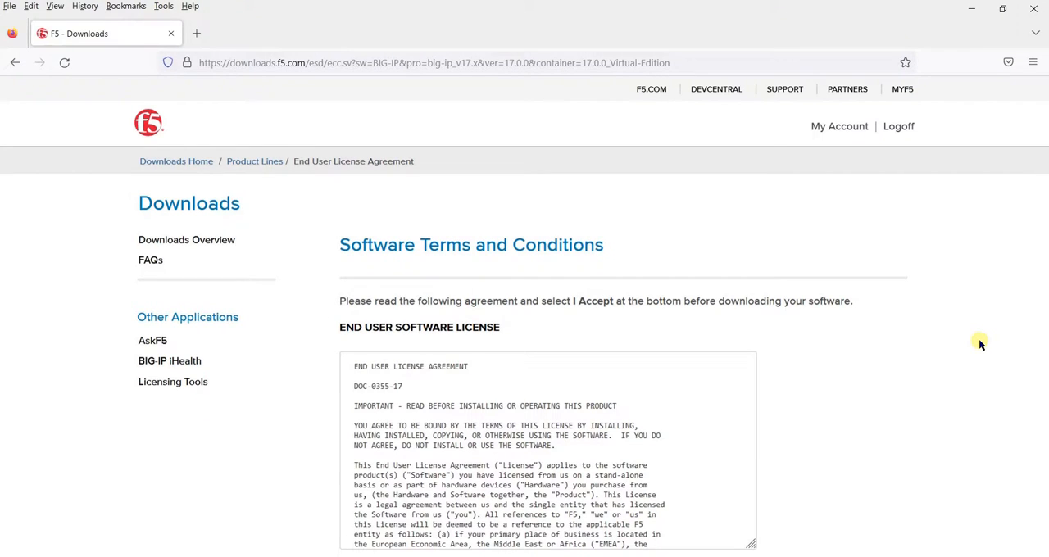
Accept the end user software license and select the BIGIP-17.0.0-0.0.22.ALL-vmware.ova image for download
drag(1045, 240, 1045, 315)
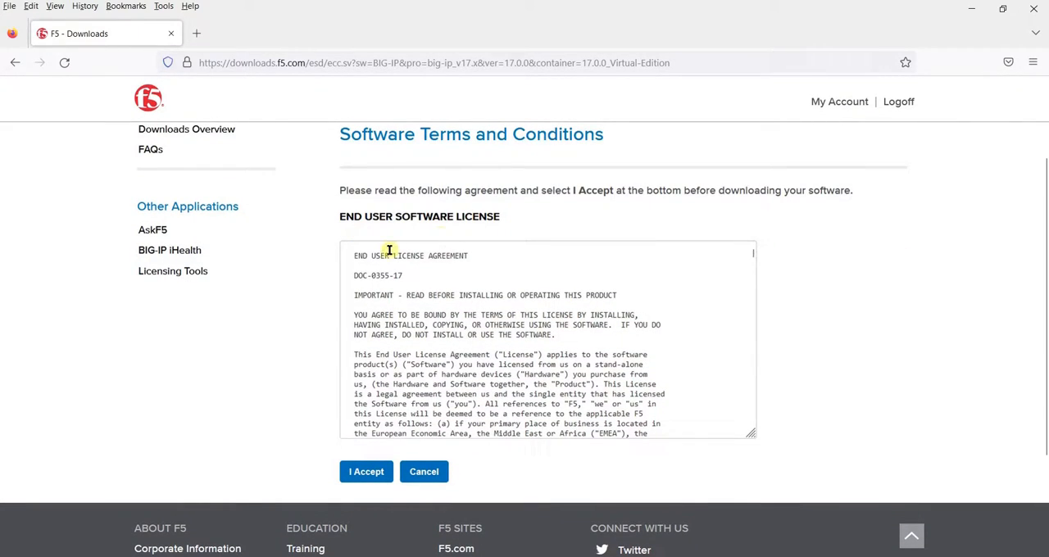
click(373, 472)
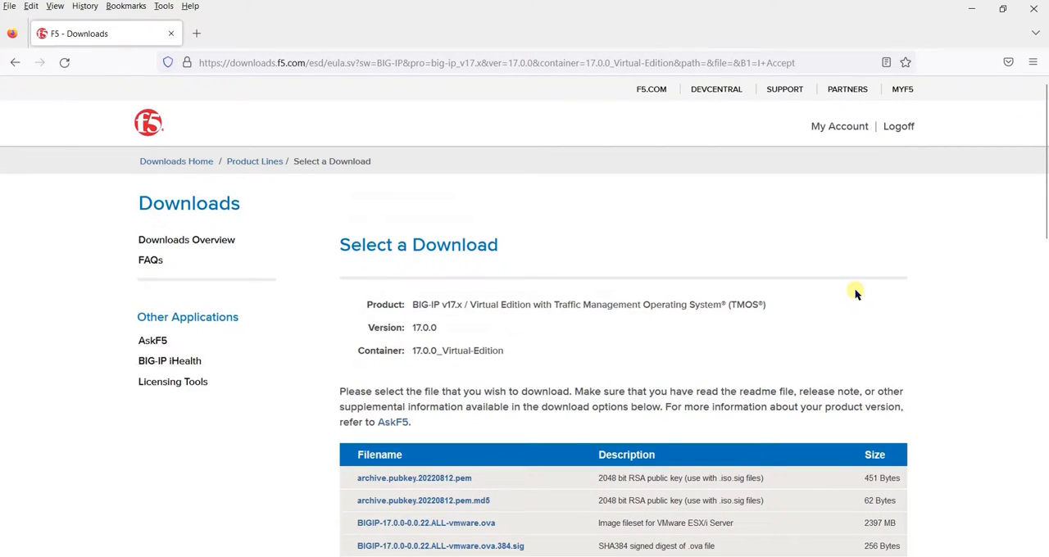
drag(1042, 190, 1044, 280)
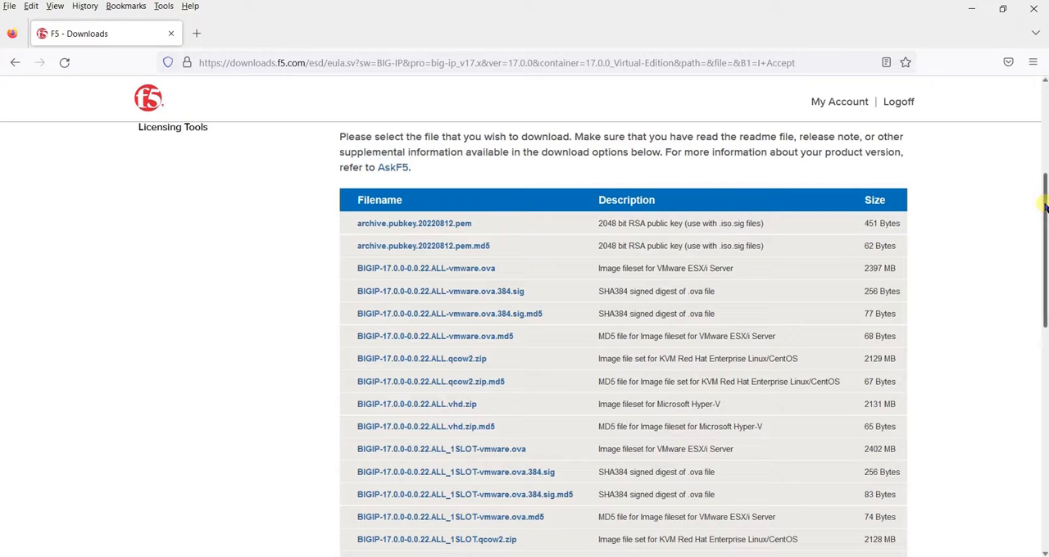
drag(1045, 207, 1044, 275)
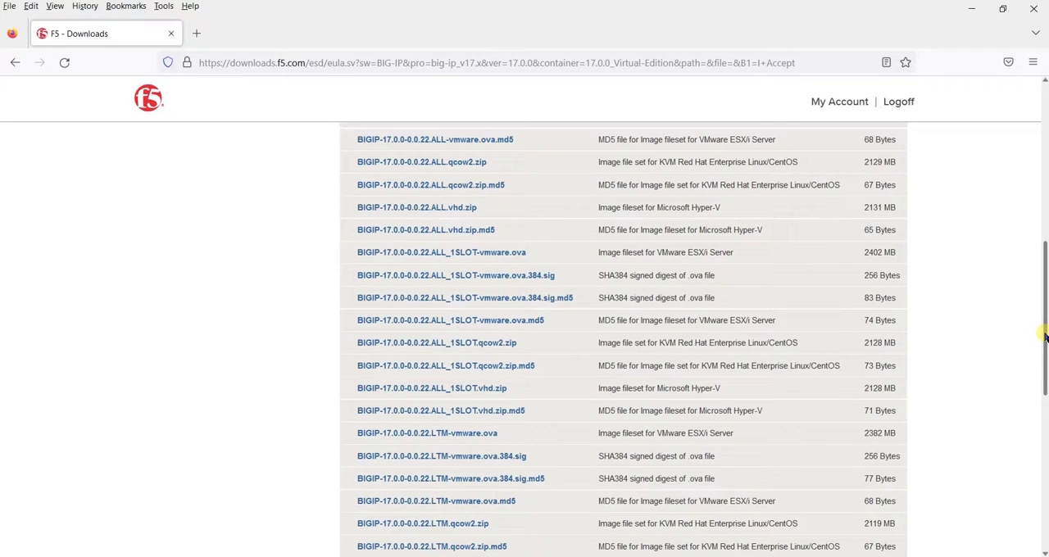
drag(1044, 336, 1039, 222)
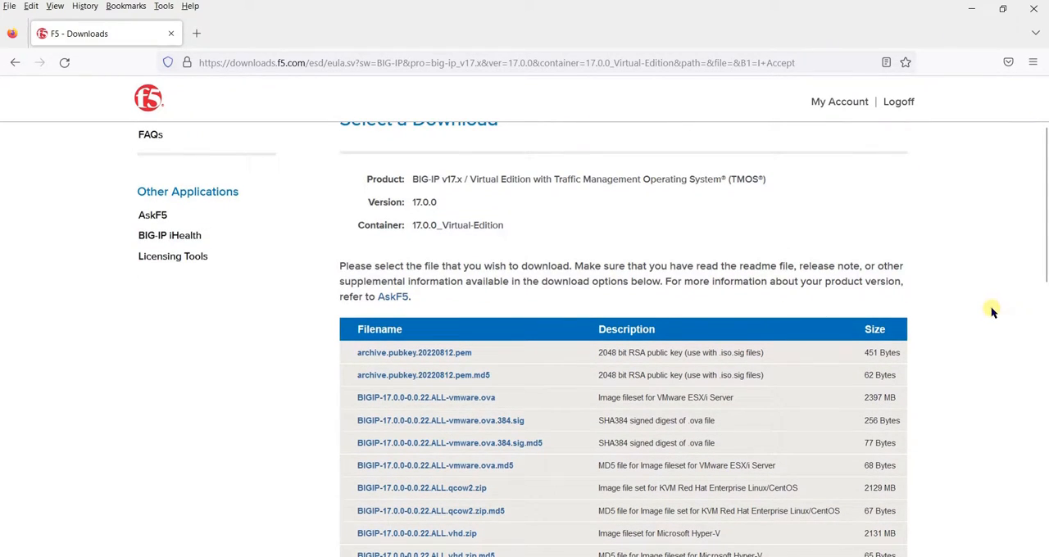
scroll(992, 309, down, 1)
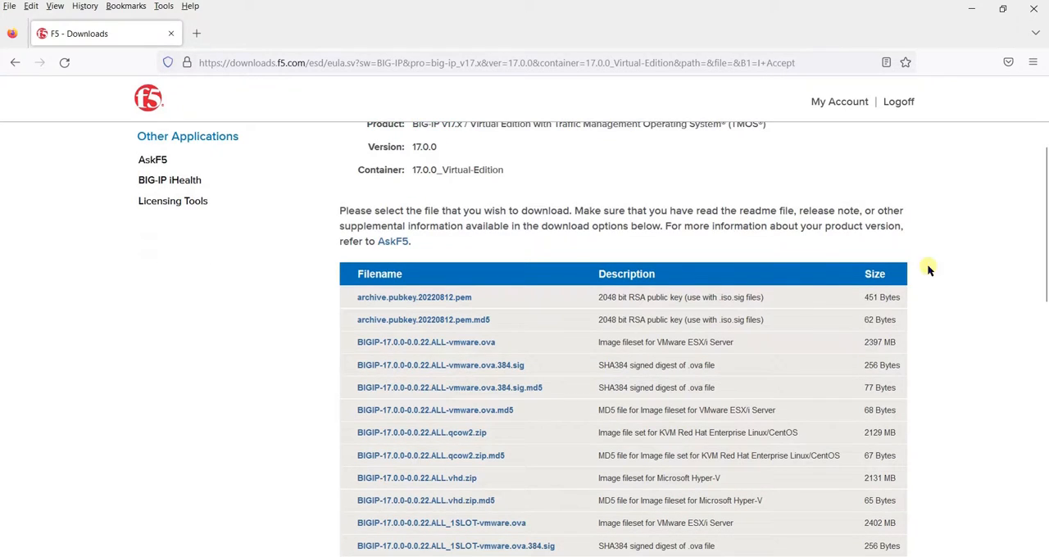
click(465, 345)
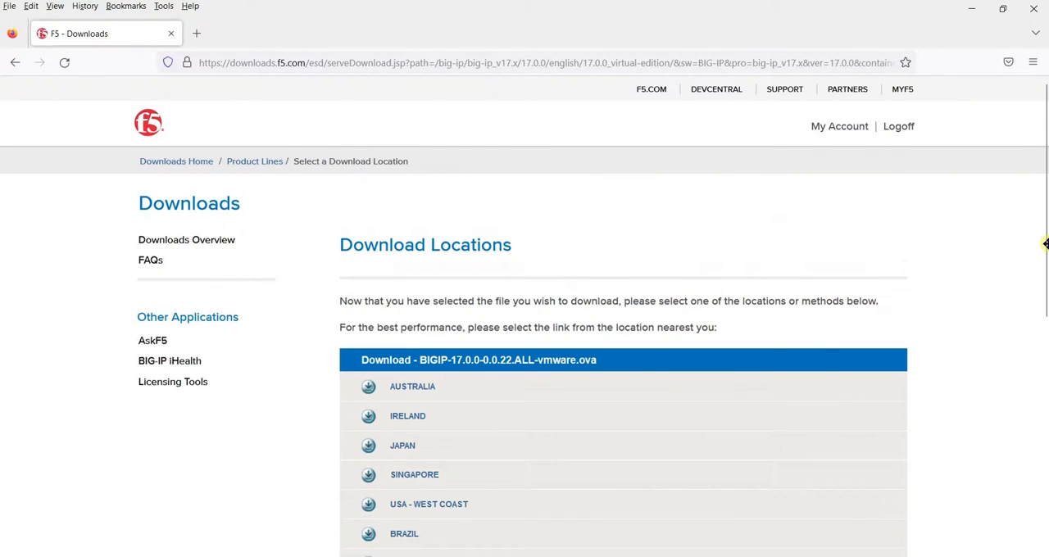
Download BIGIP-17.0.0-0.0.22.ALL-vmware.ova from the Japan download location
drag(1046, 242, 1045, 313)
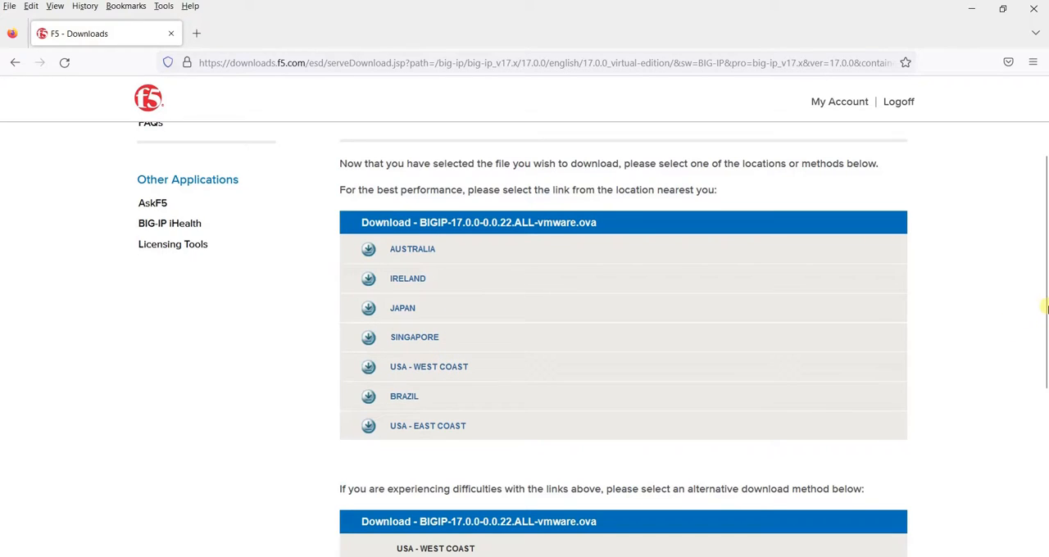
drag(1044, 306, 1044, 383)
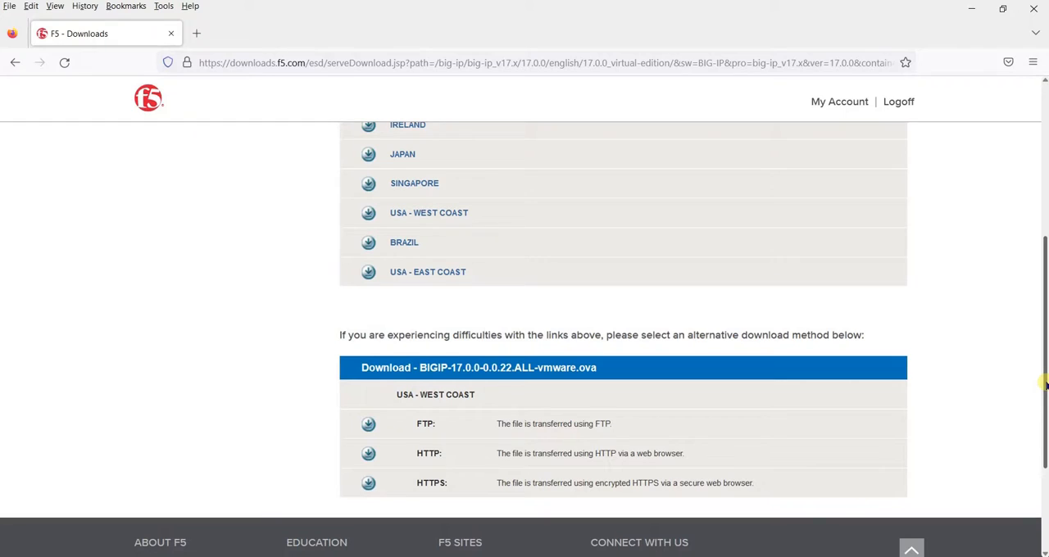
drag(1044, 383, 1031, 290)
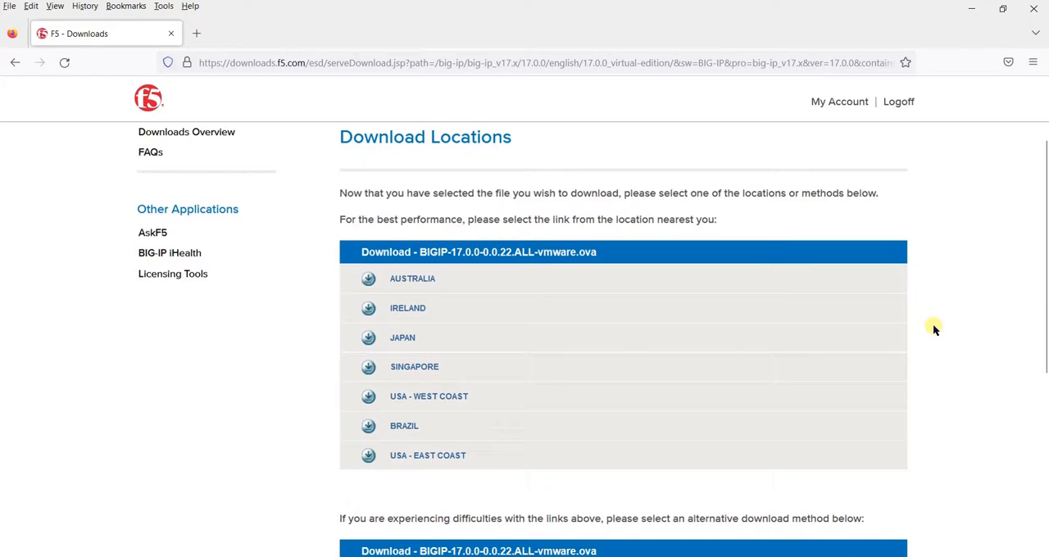
click(401, 339)
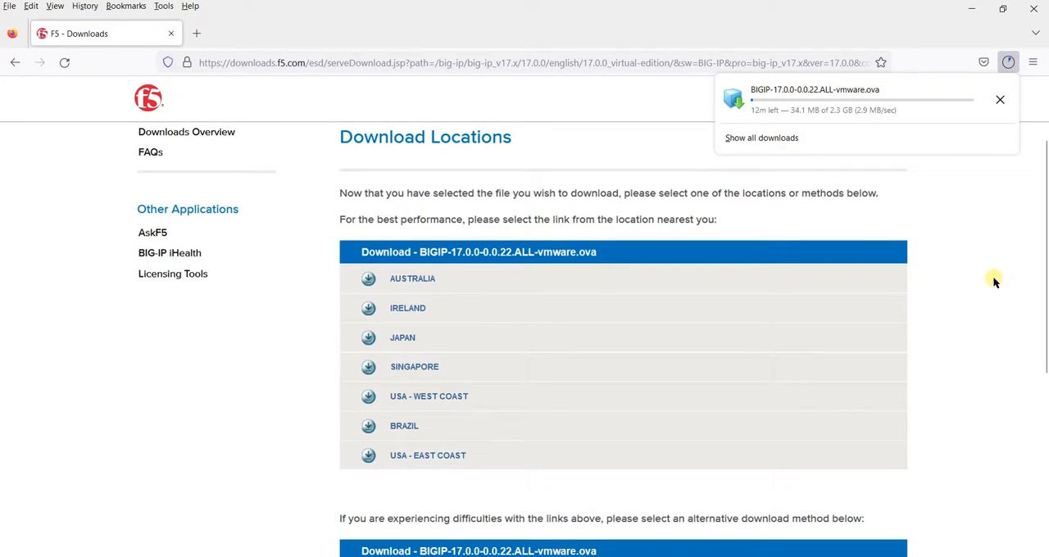
click(993, 281)
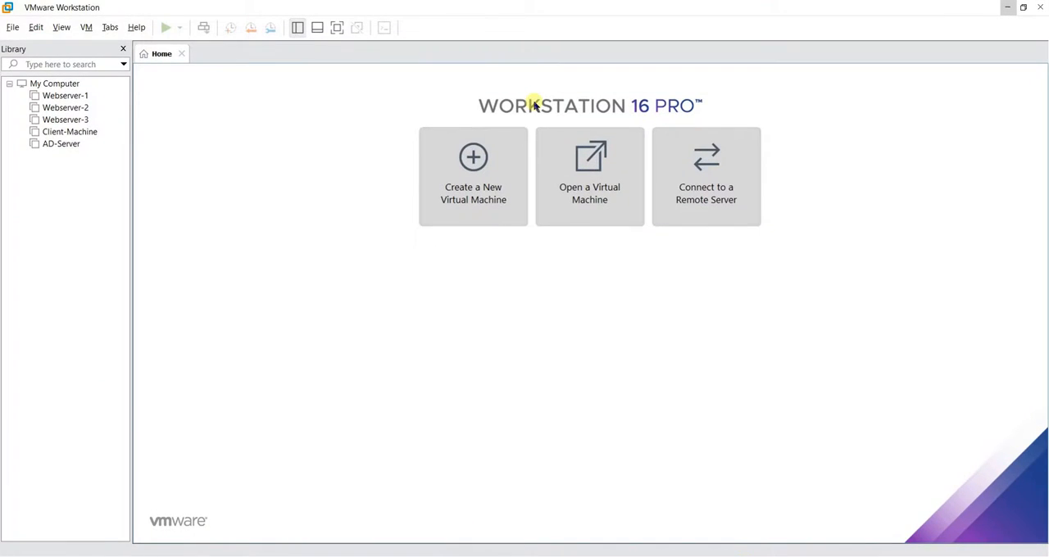
In VMware Workstation, open the downloaded BIGIP-17.0.0-0.0.22.ALL-vmware image and accept its end user license agreement
click(602, 187)
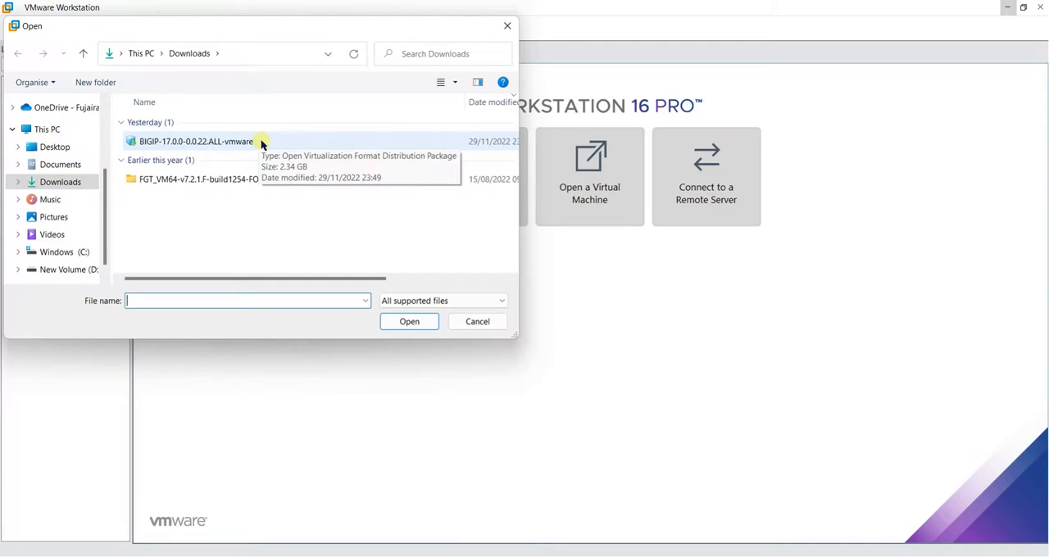
click(401, 320)
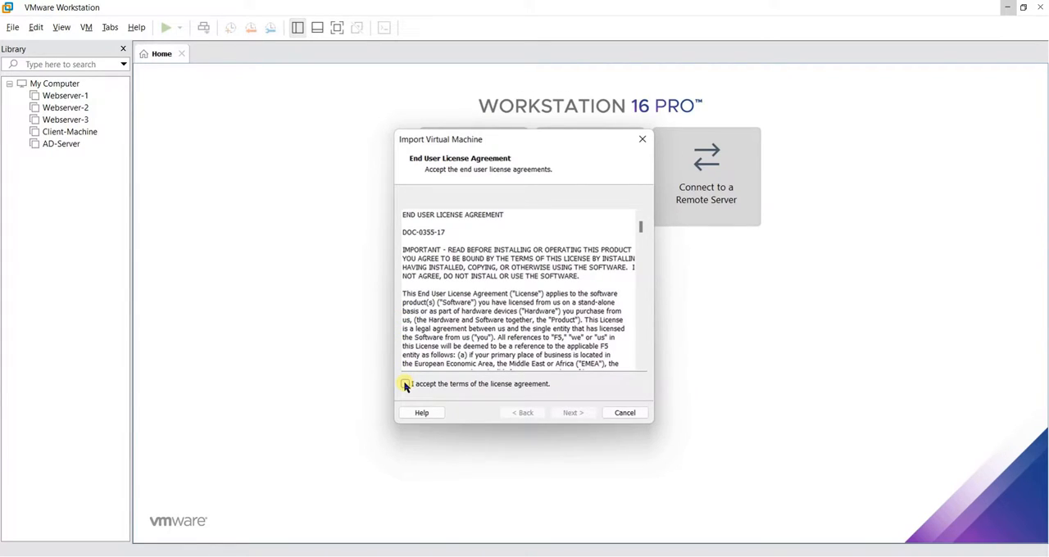
click(405, 384)
click(574, 413)
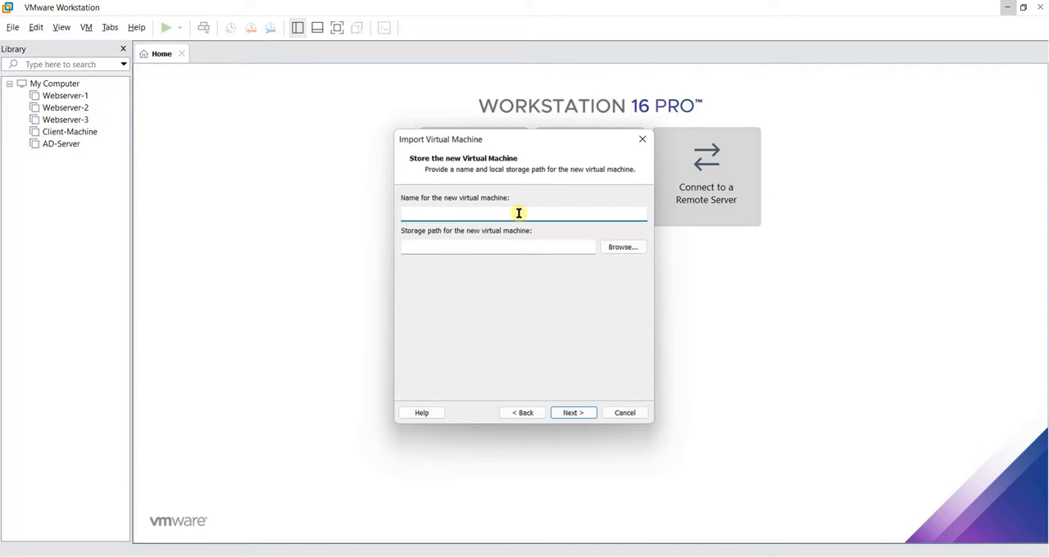
Name the new virtual machine F5 Big-IP LTM and set its storage path to D:\F5 Big-IP LTM
text(F5 Big-IP )
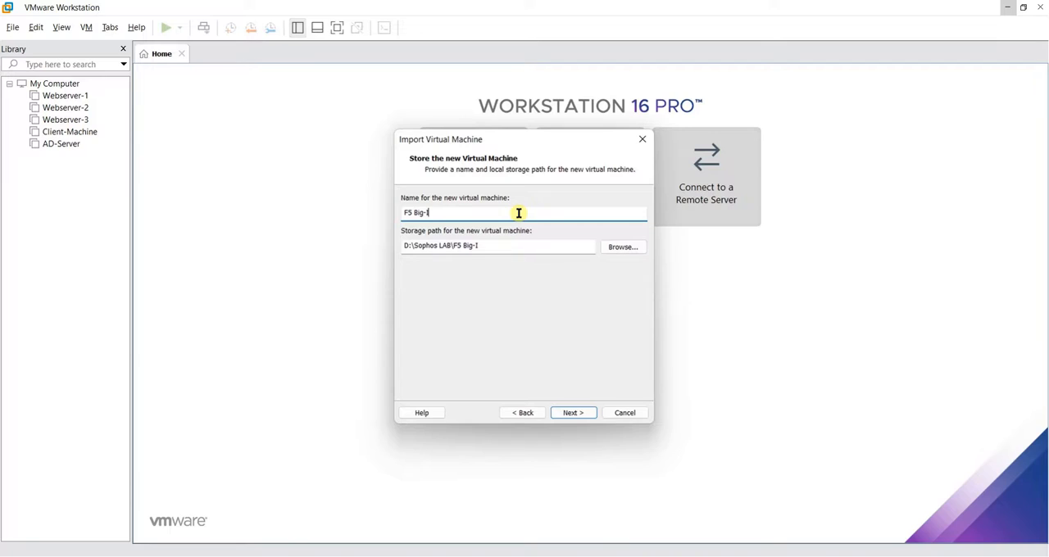
text(LTM)
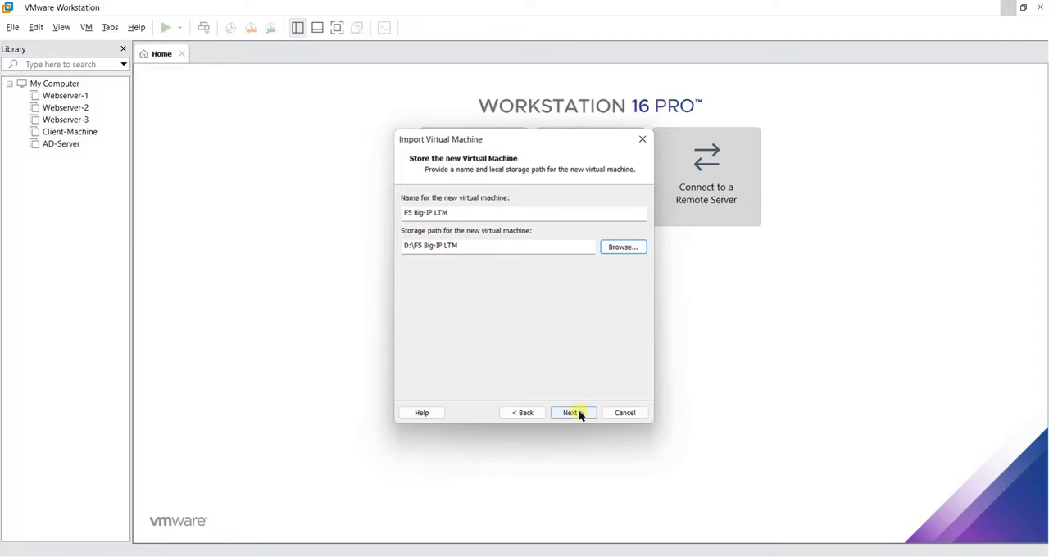
Import the virtual machine with the 1 CPU/2048 MB RAM deployment option
click(579, 412)
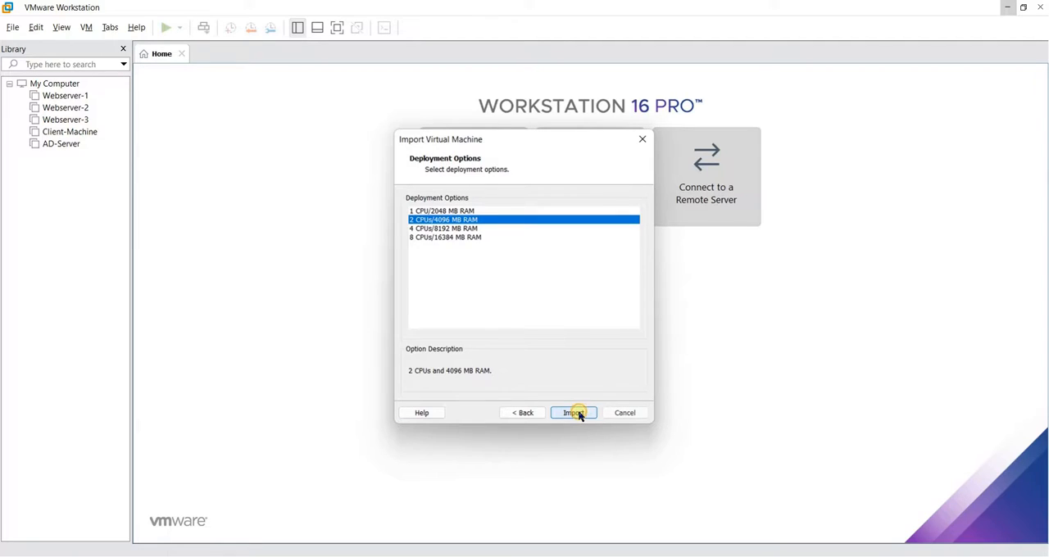
key(Up)
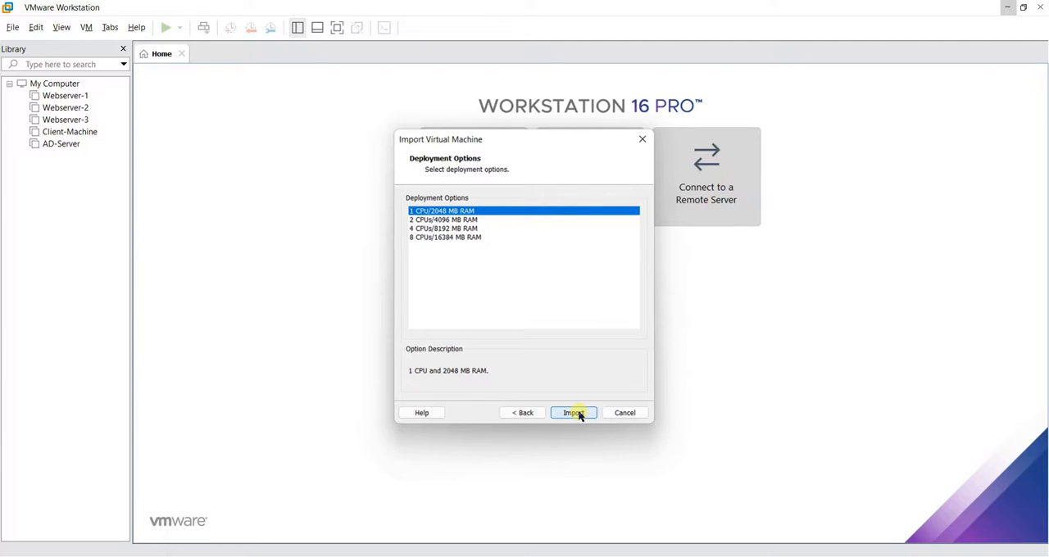
click(577, 413)
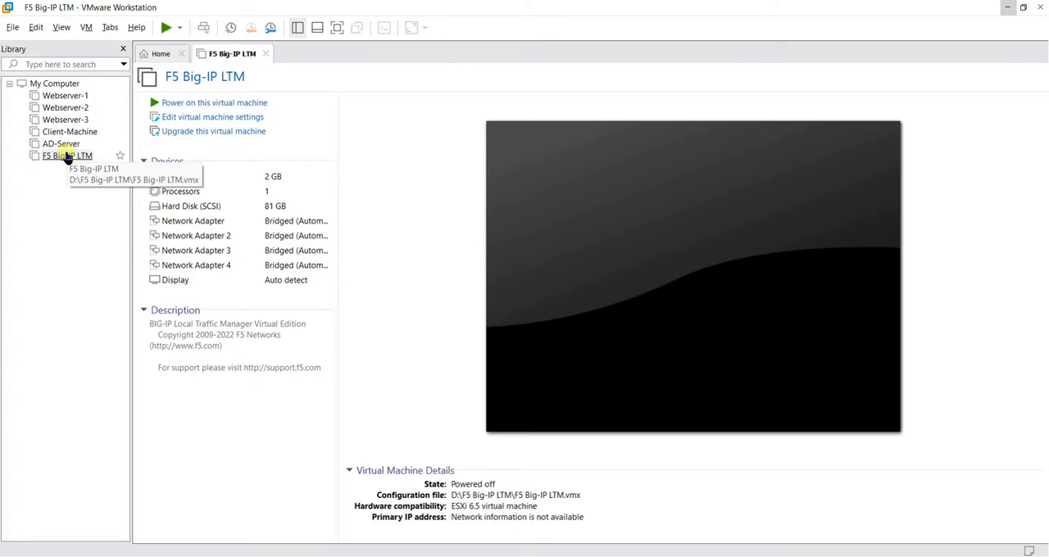
Power on the F5 Big-IP LTM virtual machine and boot the BIG-IP 17.0.0 Build 0.0.22 entry
click(222, 106)
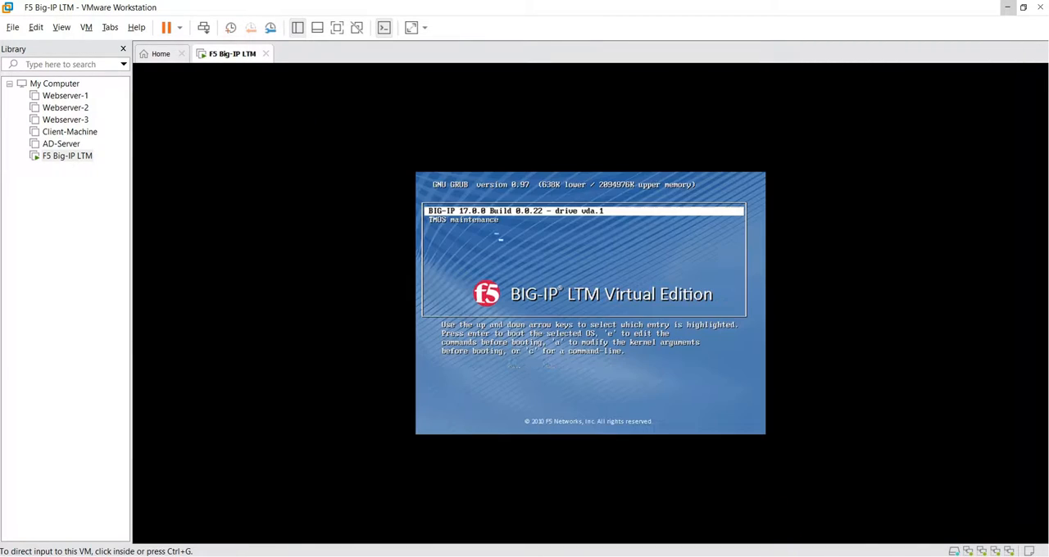
click(697, 263)
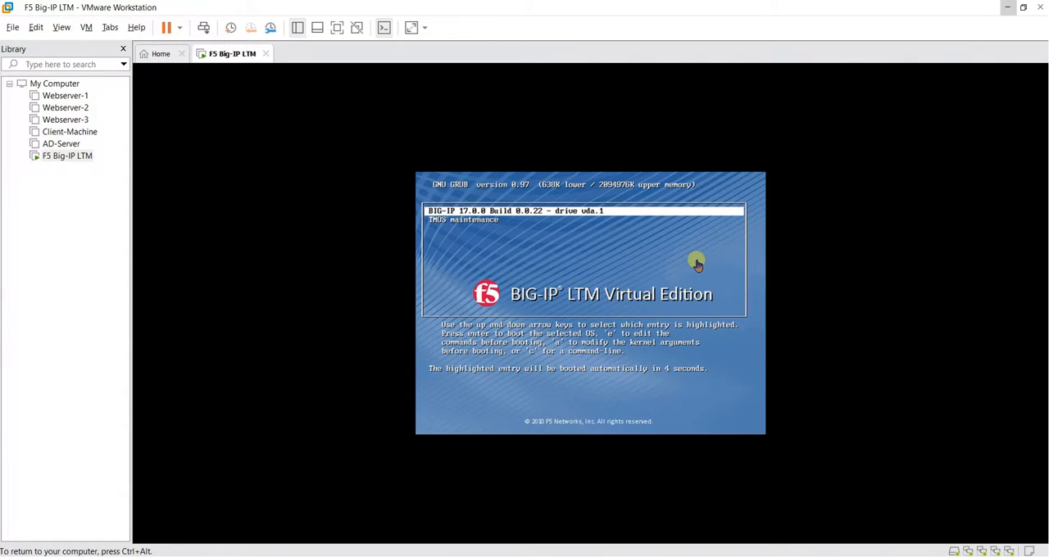
key(Return)
key(ctrl+alt)
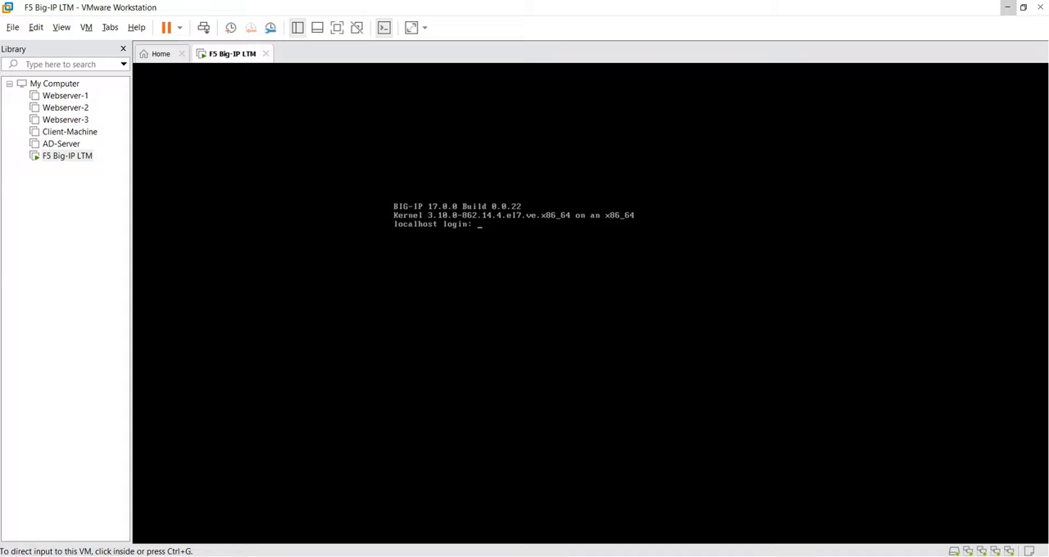
Show the default login credentials in a Notepad note and try to log in to the BIG-IP console as root with the default password
click(771, 556)
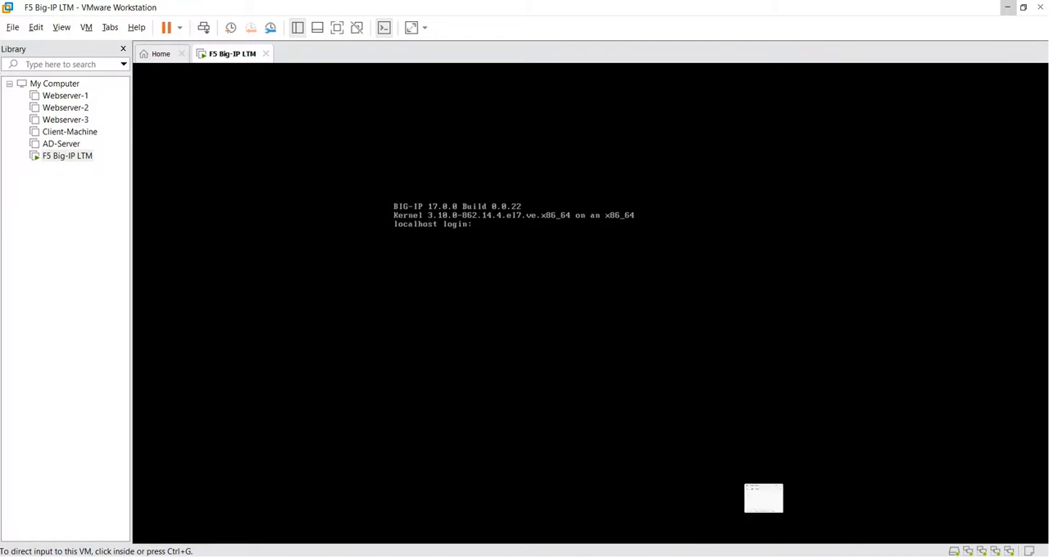
key(ctrl+v)
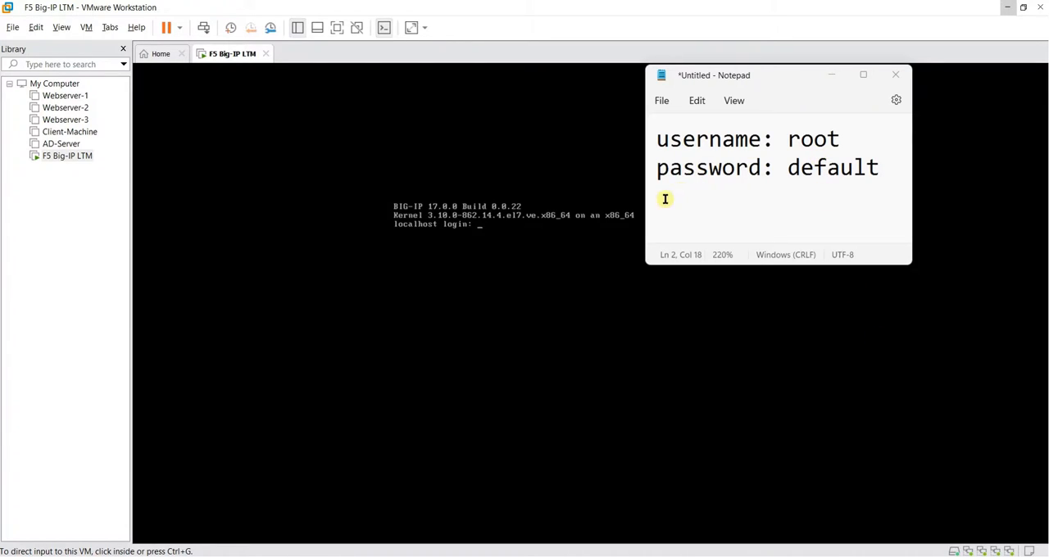
click(572, 260)
text(root)
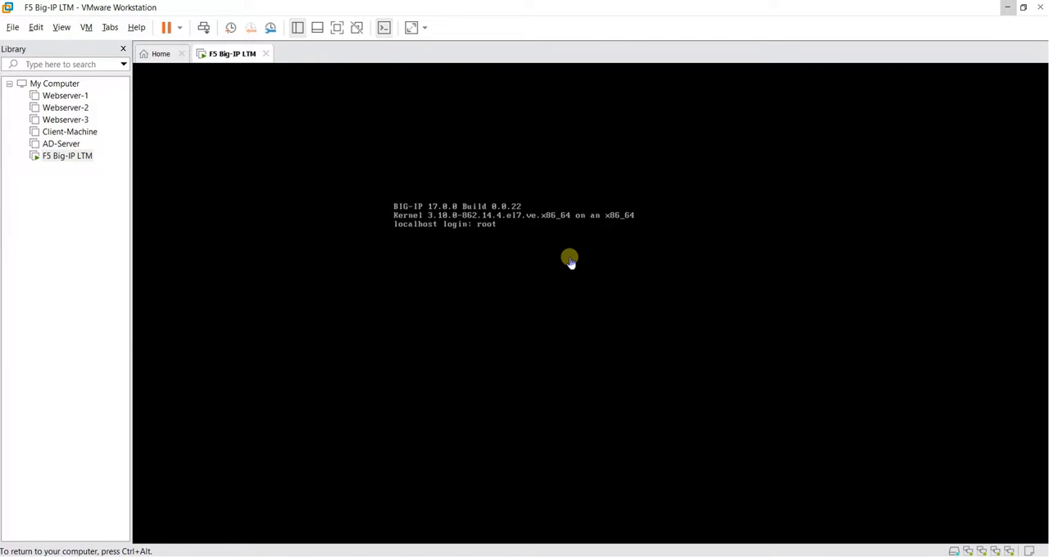
key(Return)
text(defauPassword:)
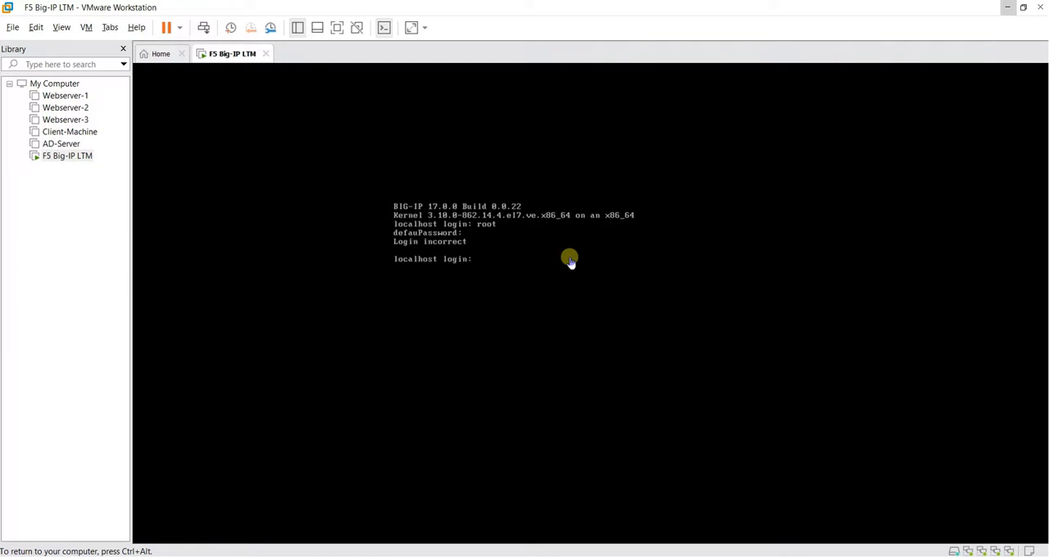
Log in to the BIG-IP console as root with the default password, and set and confirm a new BIG-IP password
text(root)
key(Return)
key(Return)
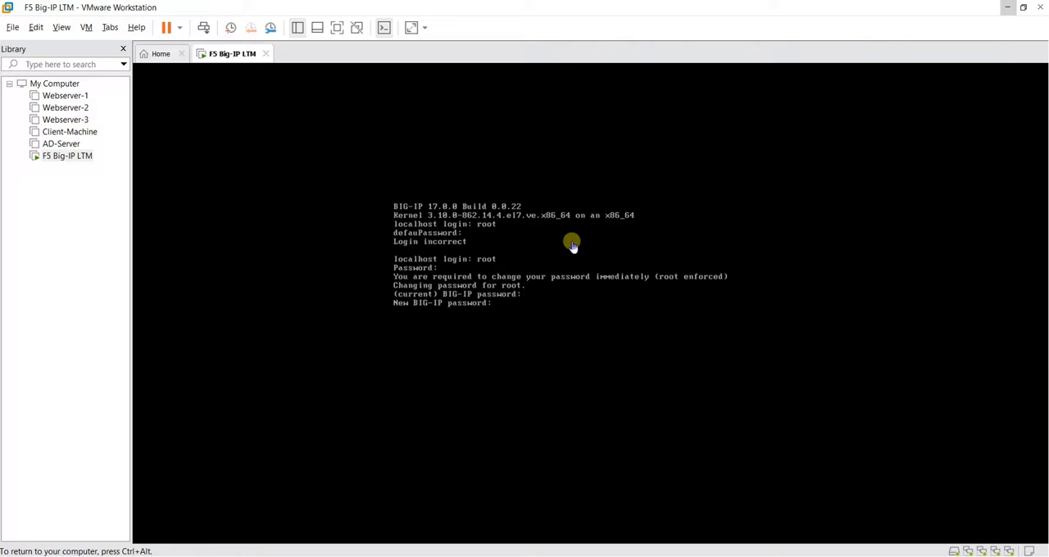
key(Return)
key(Return)
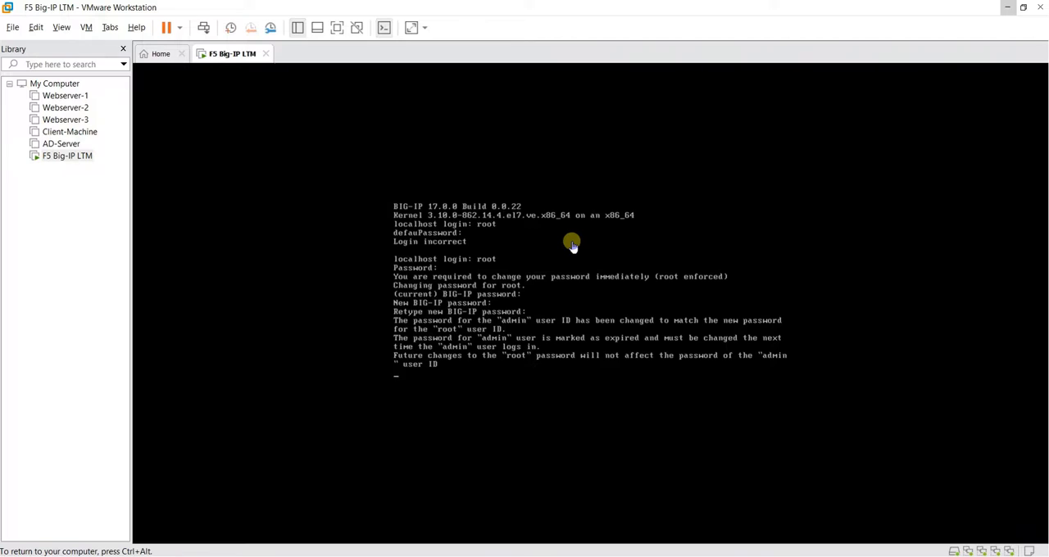
Switch to Photos to examine the network topology diagram 4.jpg, and return to the BIG-IP console in VMware Workstation
key(ctrl+alt)
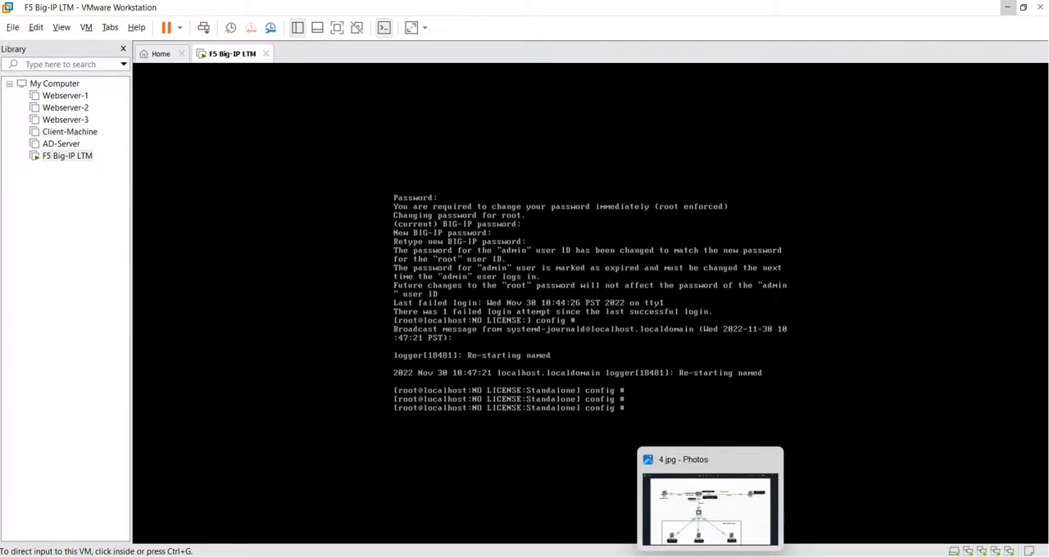
click(710, 556)
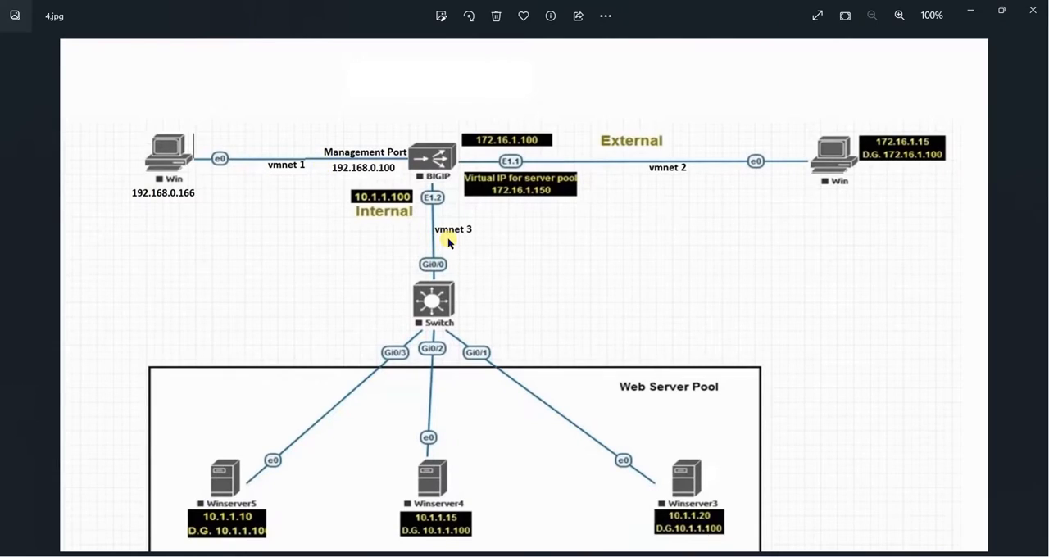
click(970, 14)
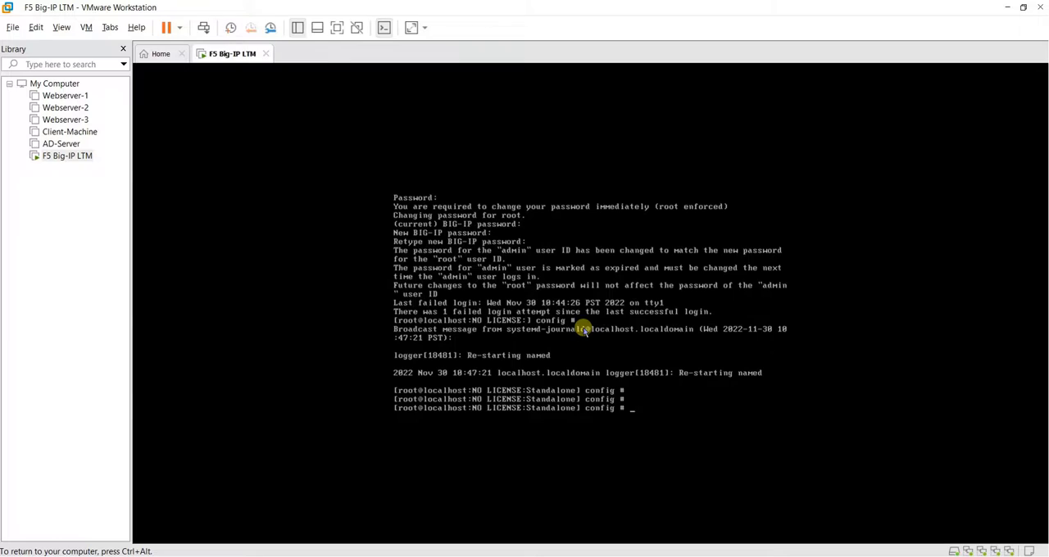
key(ctrl+alt)
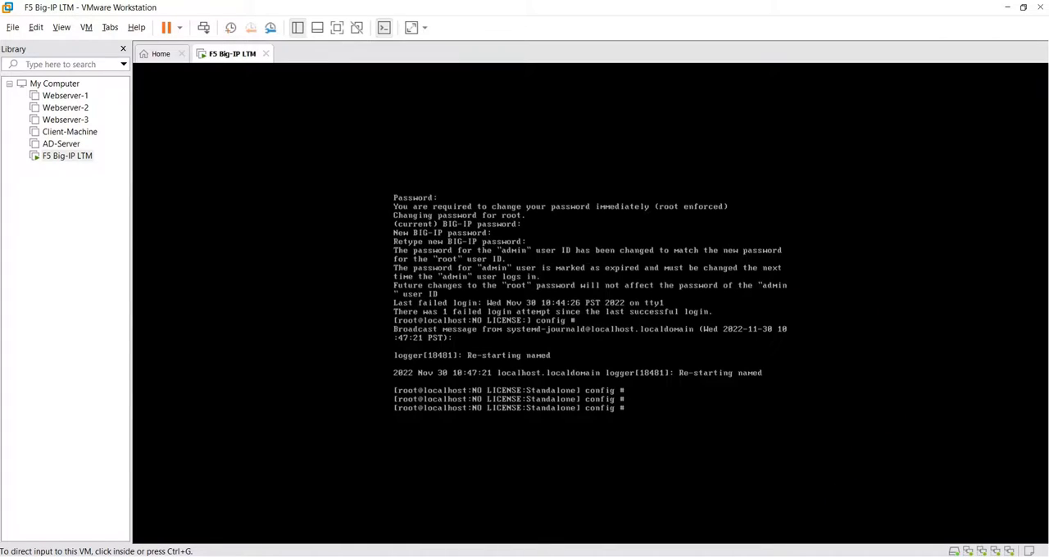